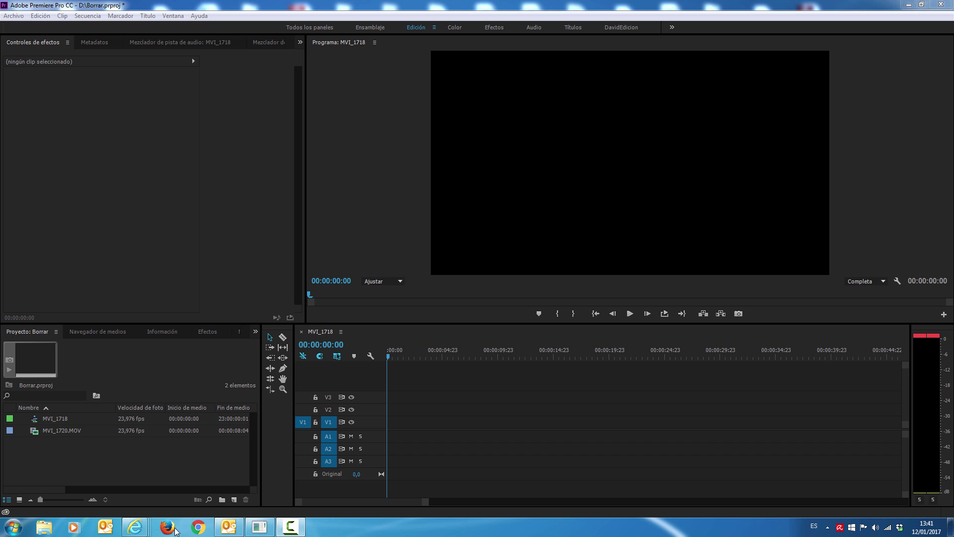
- Place MVI_1720.MOV at 00:00 of sequence MVI_1718 on V1 and mute A1
click(91, 454)
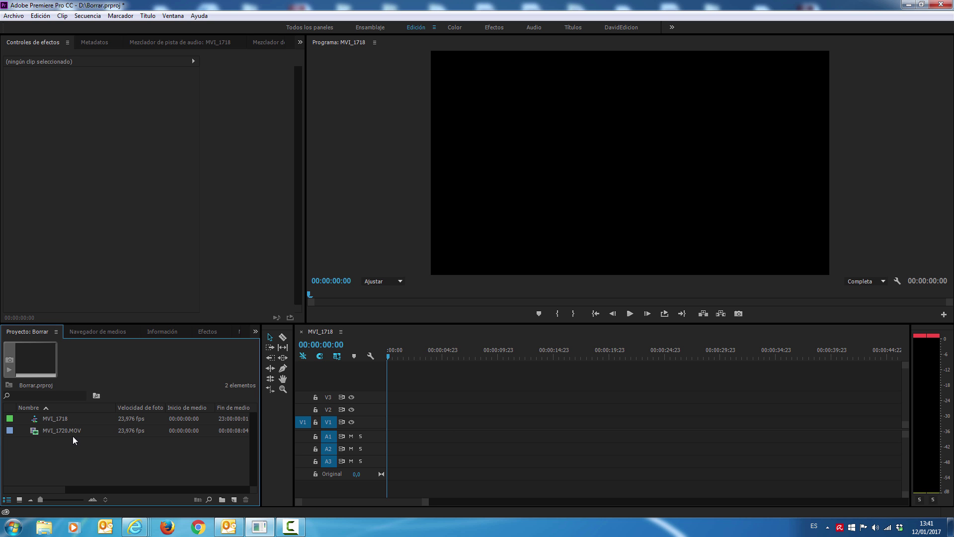
click(50, 430)
mouse_move(48, 429)
mouse_down()
mouse_move(377, 426)
mouse_move(392, 438)
mouse_up()
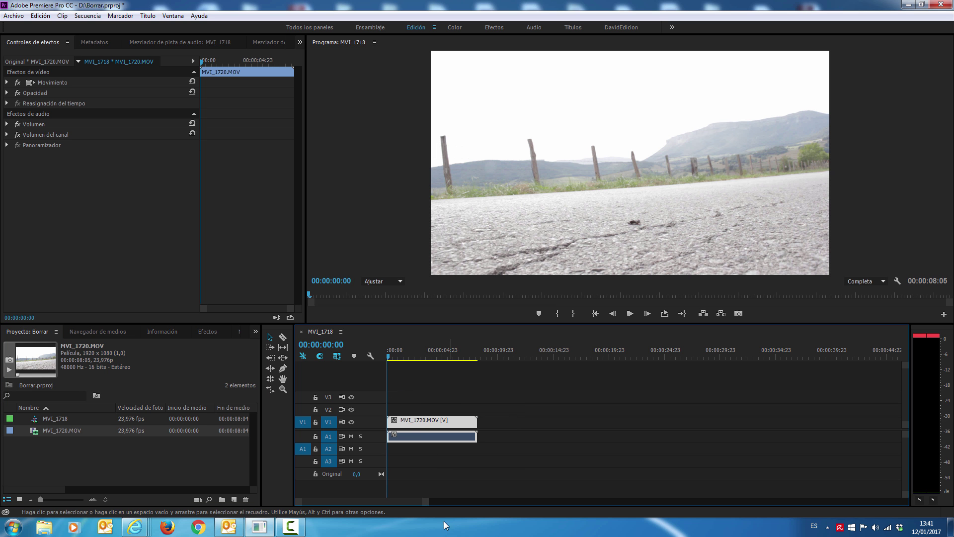
drag(426, 501, 383, 501)
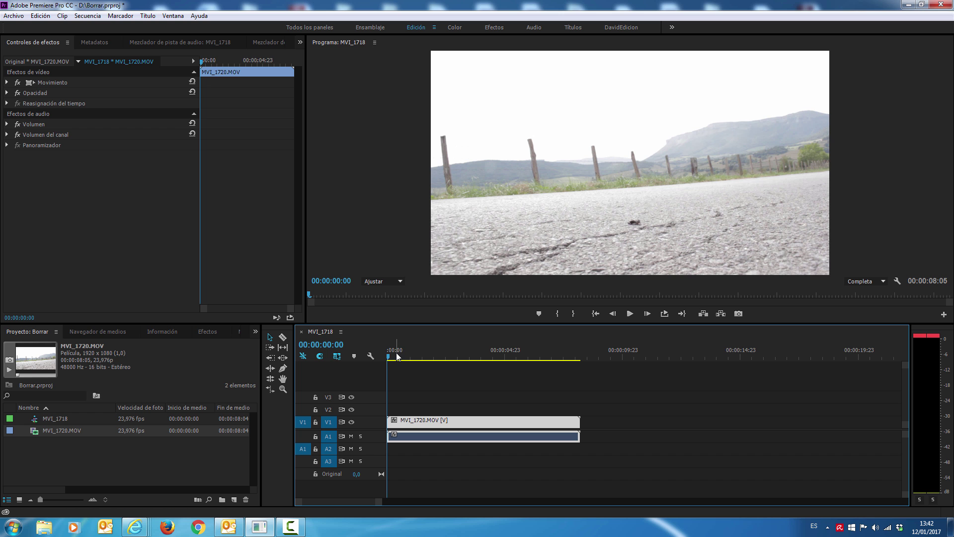
- Scrub and play the road footage to find the frames where the car approaches
mouse_move(397, 357)
mouse_down()
mouse_move(511, 356)
mouse_move(468, 357)
mouse_up()
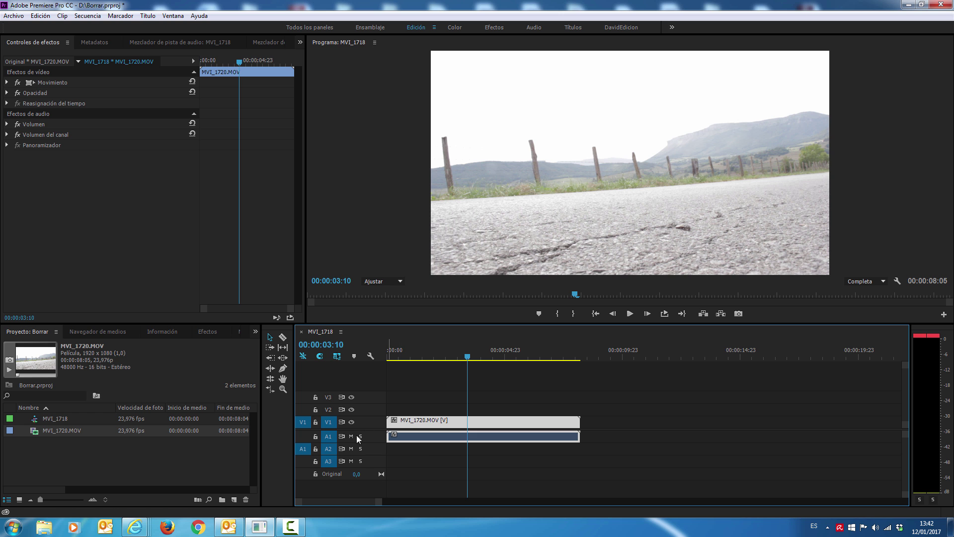
drag(378, 498, 406, 499)
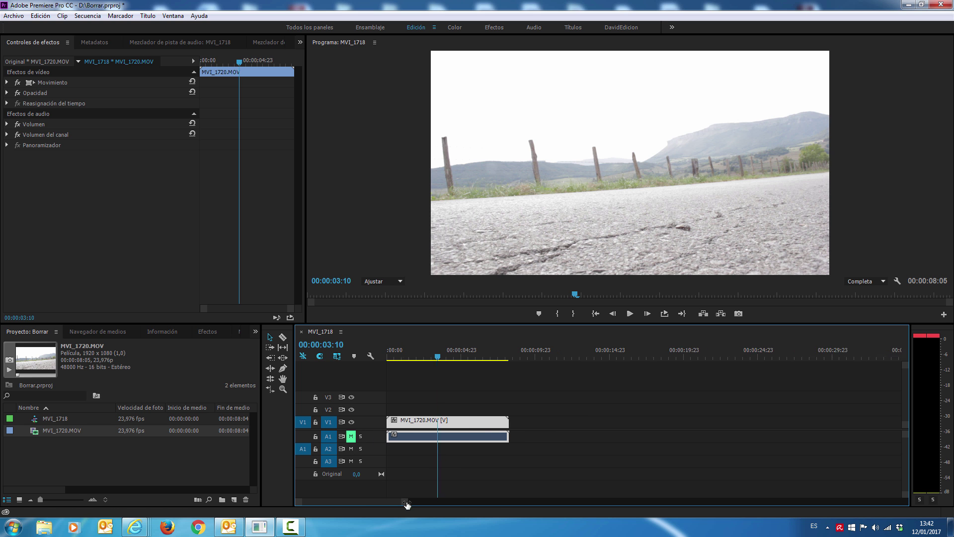
key(space)
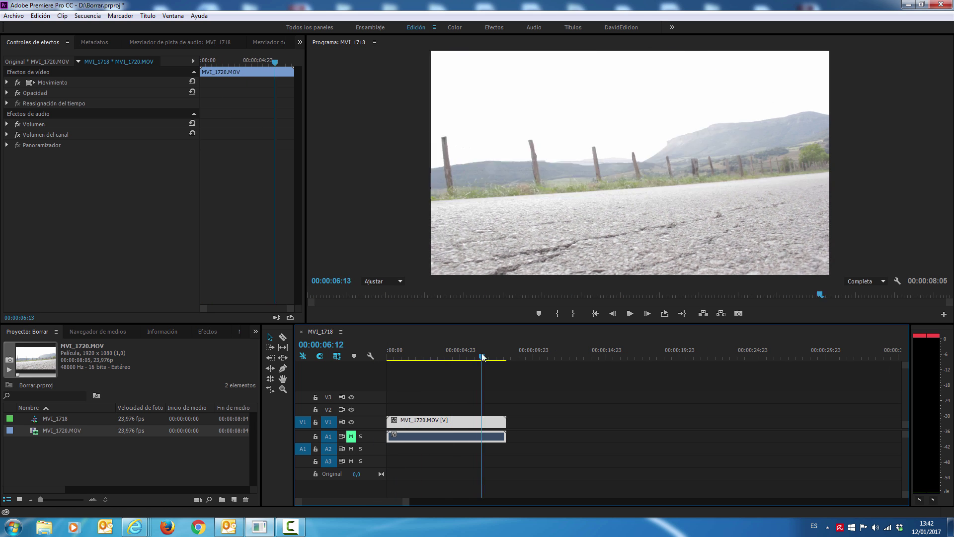
drag(460, 351, 458, 348)
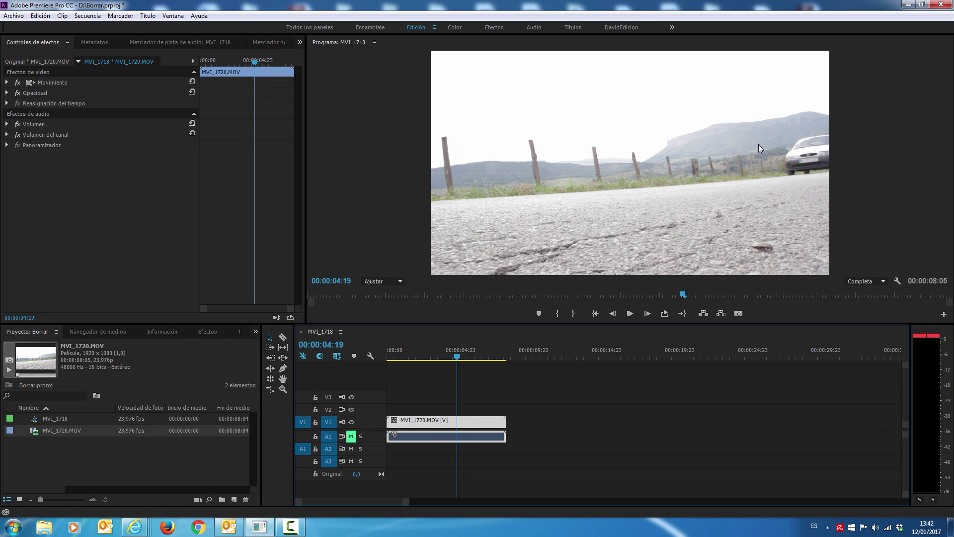
mouse_move(458, 353)
mouse_down()
mouse_move(487, 347)
mouse_move(370, 356)
mouse_up()
- Create a new title named Letras
click(14, 16)
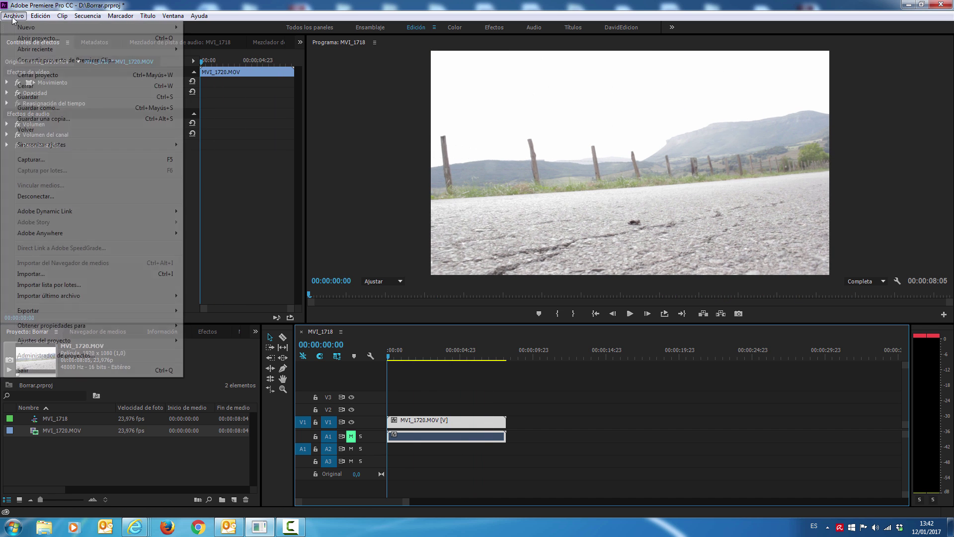
mouse_move(28, 28)
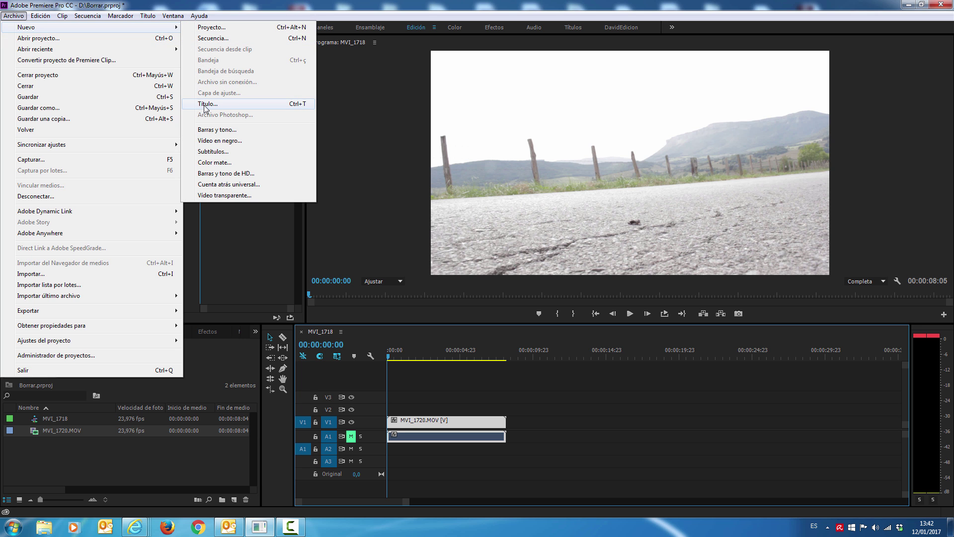
click(205, 105)
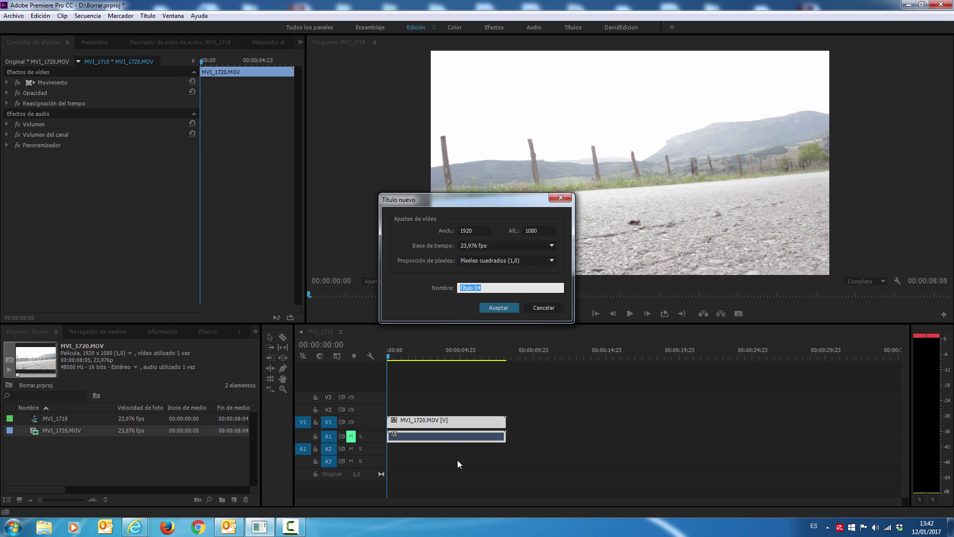
text(Letras)
key(Return)
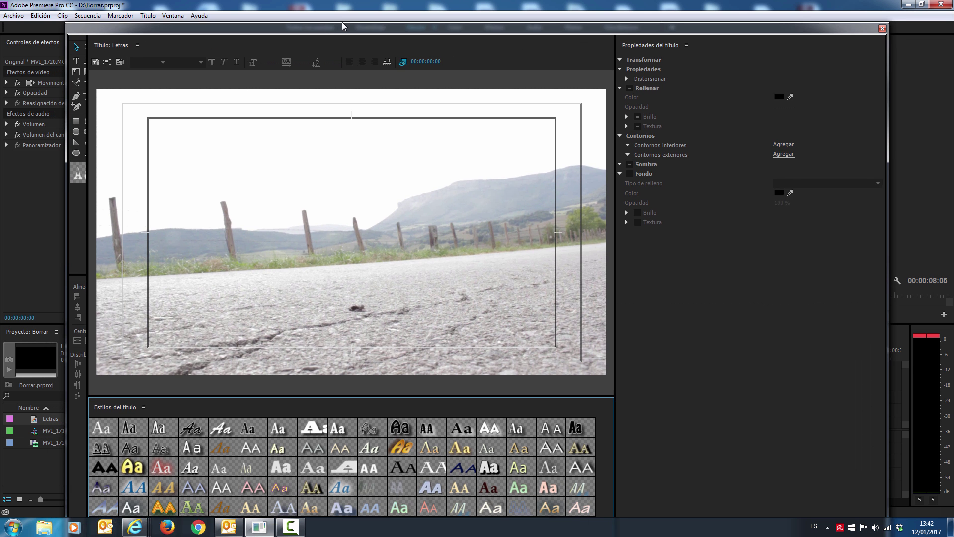
drag(329, 51, 320, 11)
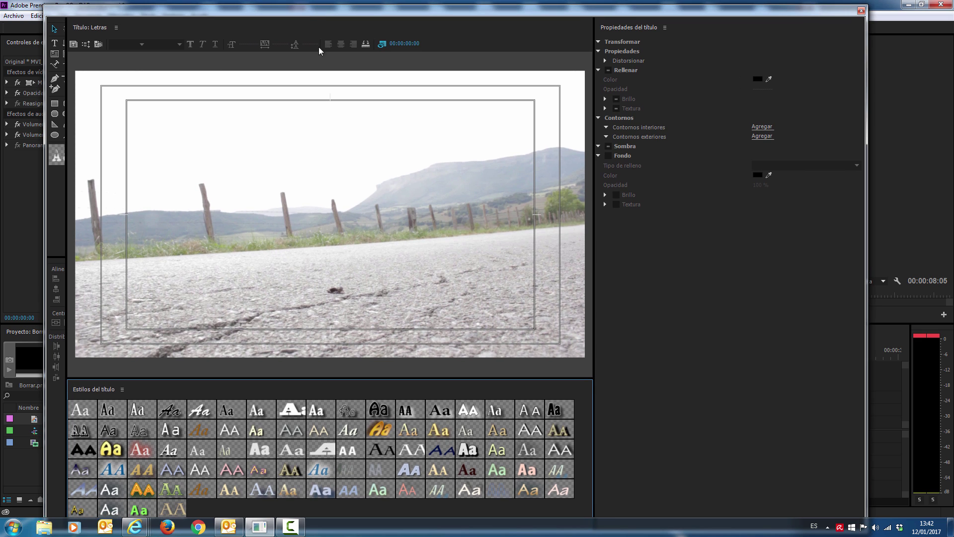
- Type 'Perspectiva' in the title frame in Arial Narrow
click(55, 43)
click(307, 212)
click(126, 44)
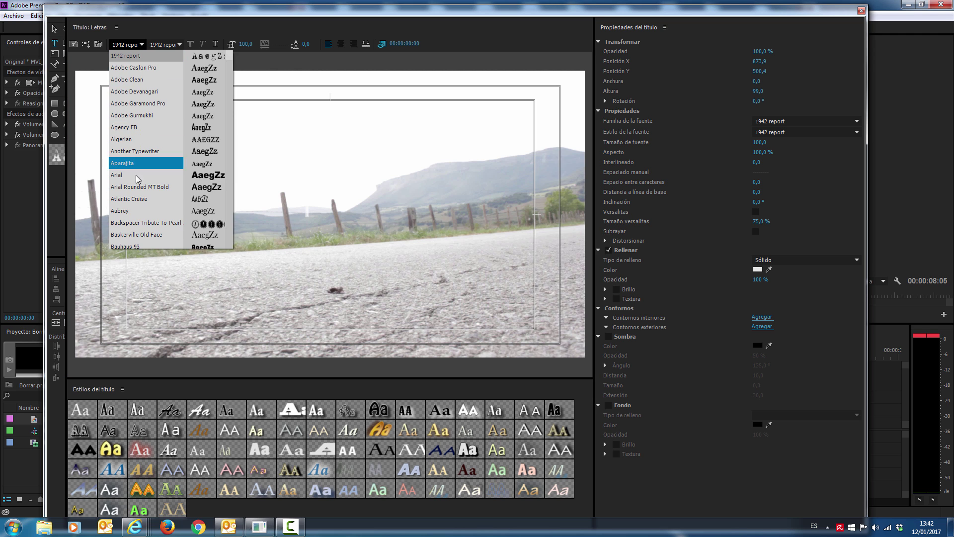
click(121, 175)
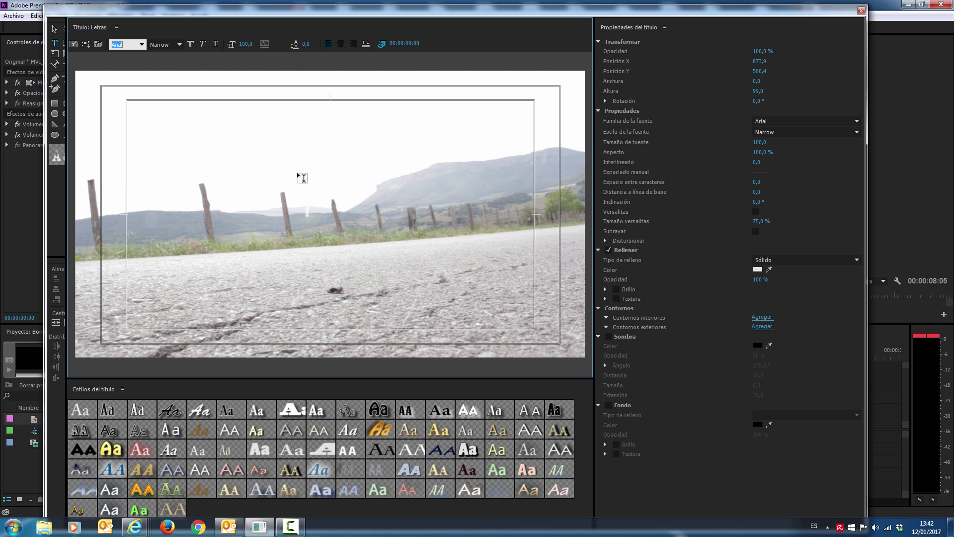
text(Perpetua)
key(Return)
text(Perspectiva)
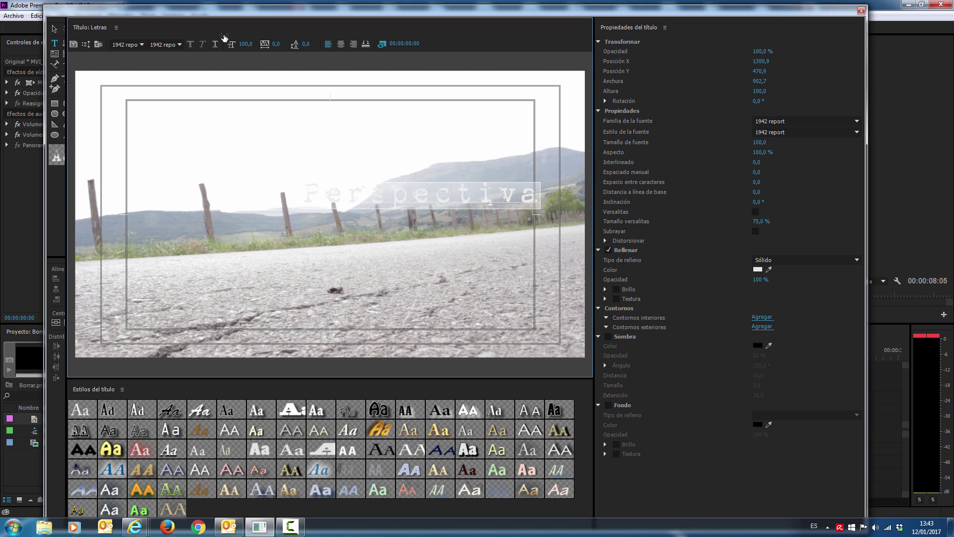
click(142, 45)
click(138, 176)
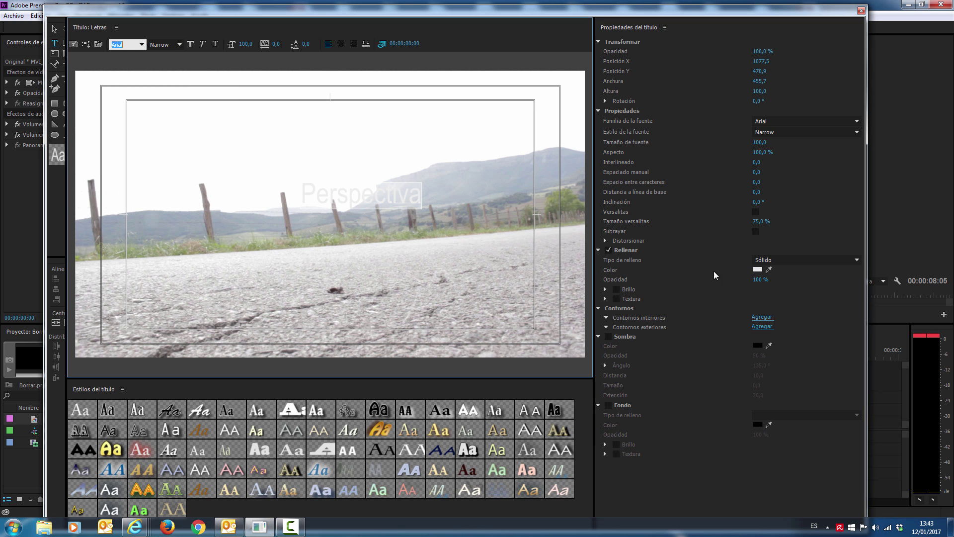
- Make Perspectiva black at size 237, centre it horizontally, and close the title editor
click(757, 269)
drag(433, 227, 346, 203)
click(586, 210)
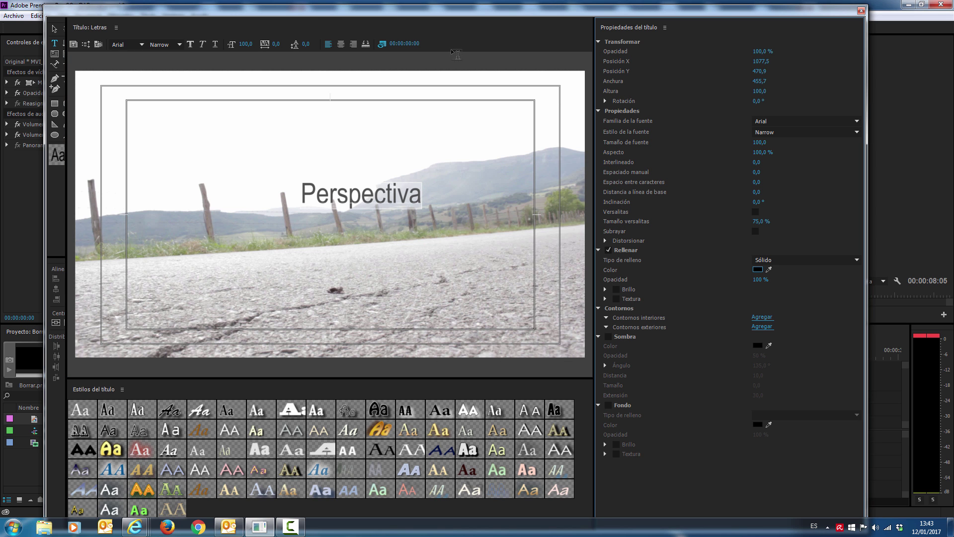
drag(246, 46, 291, 45)
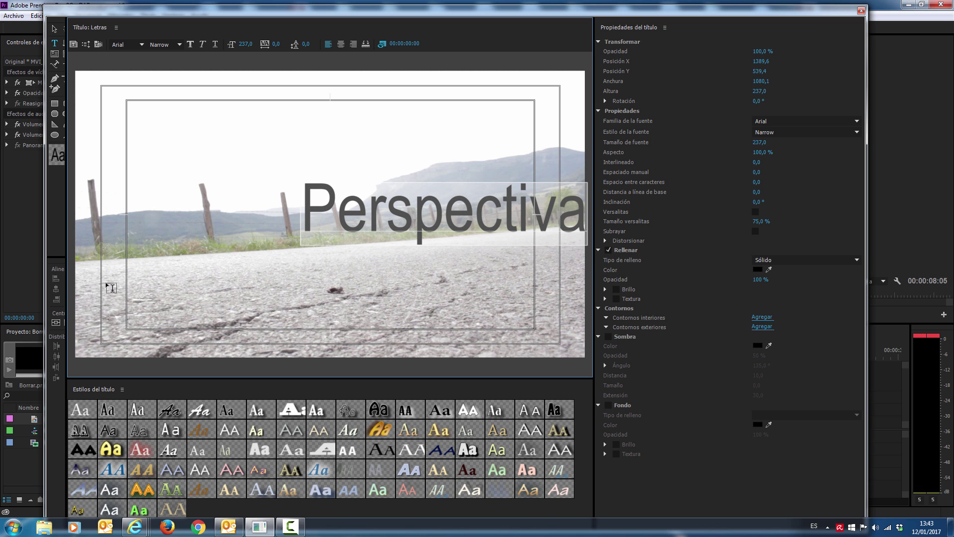
drag(66, 278, 91, 279)
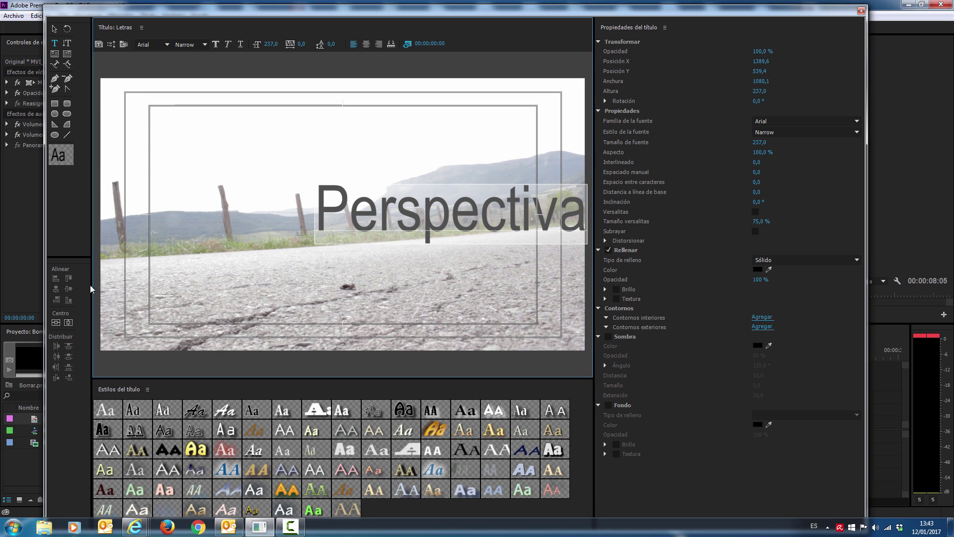
click(69, 323)
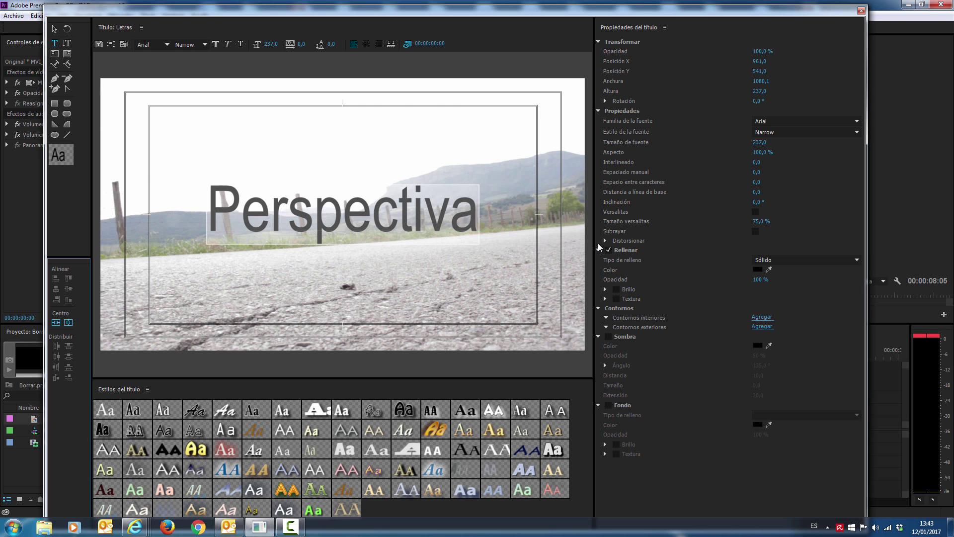
click(862, 11)
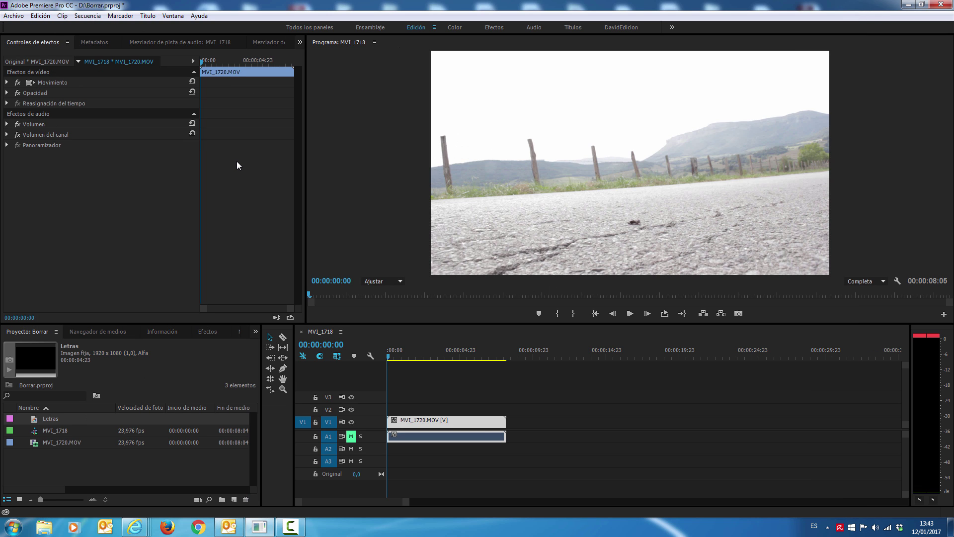
- Place the Letras title on V2 at 00:00 and extend it to the road clip's length
click(65, 418)
drag(35, 422, 397, 408)
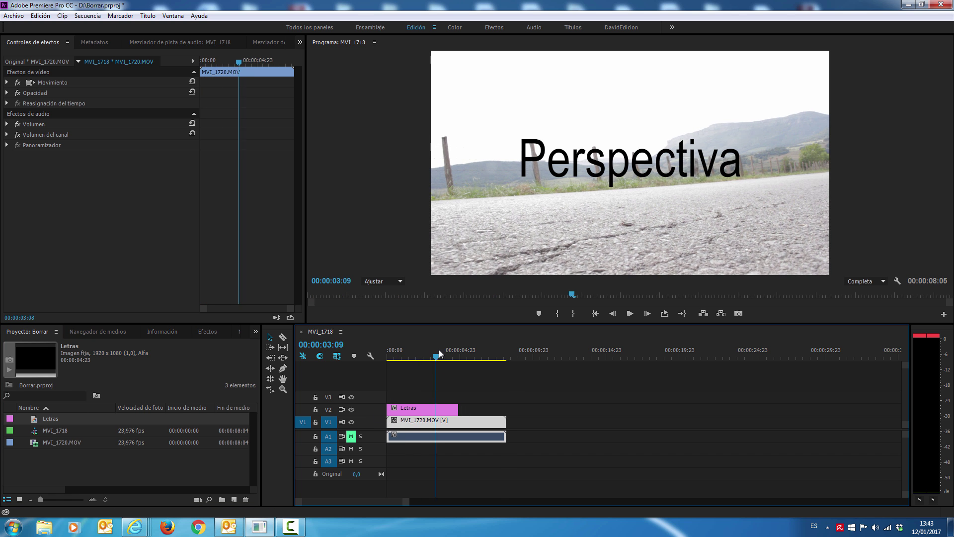
drag(455, 407, 506, 407)
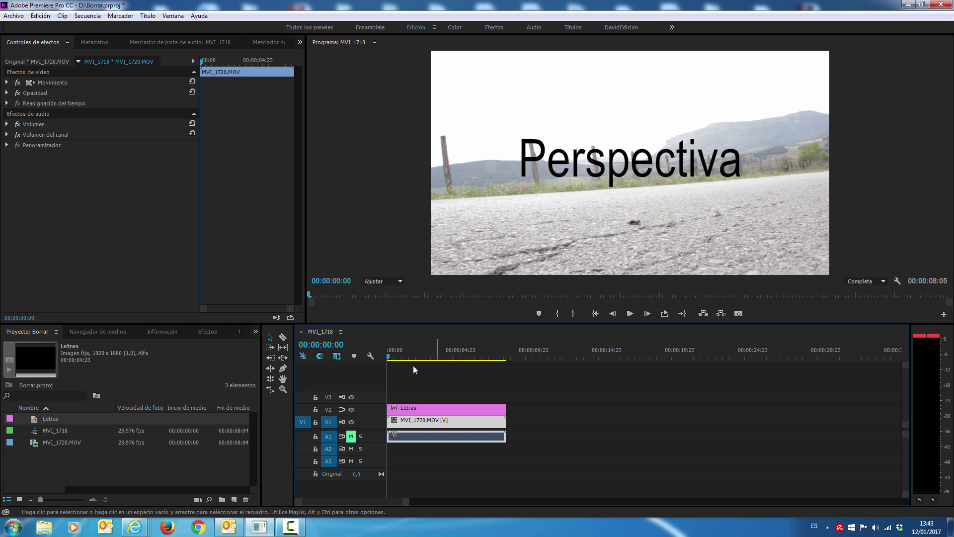
- Scrub the sequence to preview Perspectiva over the road as the car approaches
drag(395, 356, 461, 356)
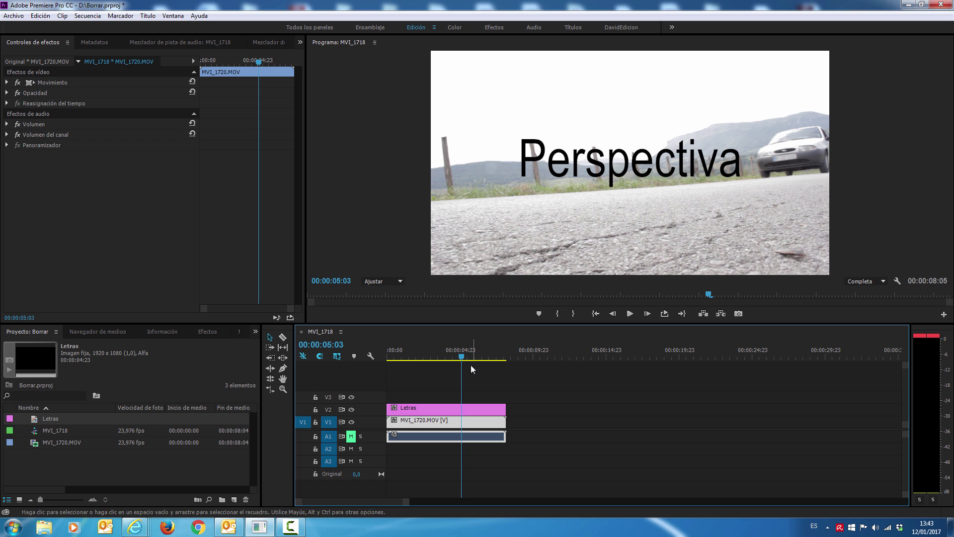
click(449, 356)
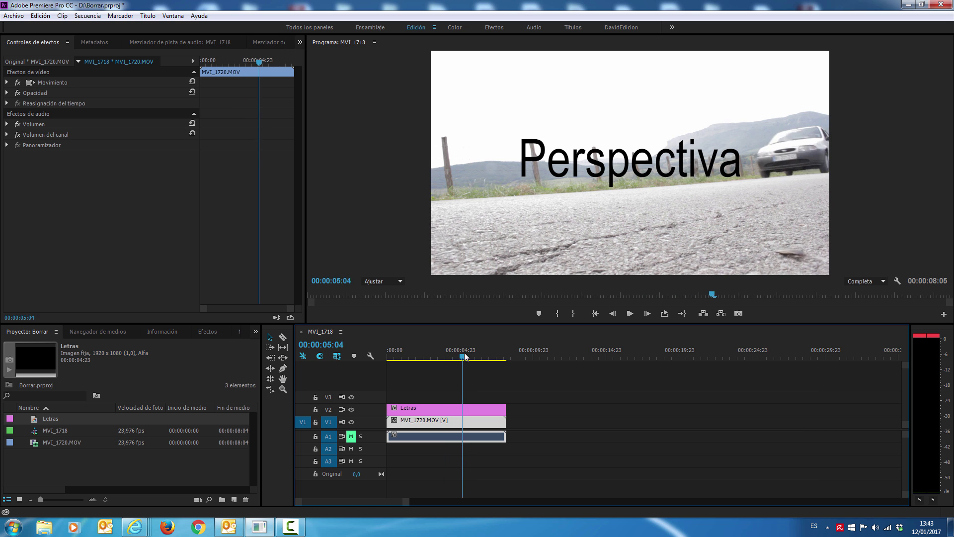
drag(454, 356, 470, 356)
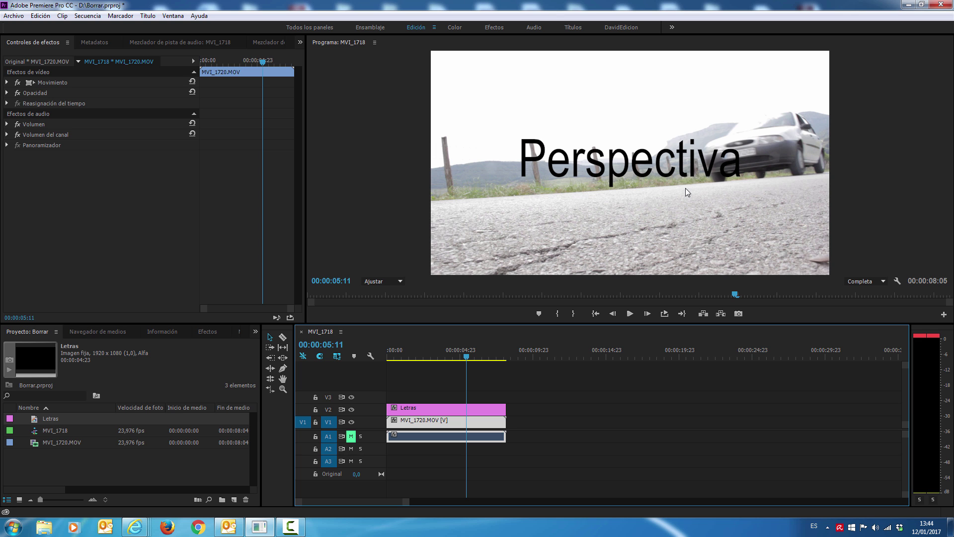
drag(451, 294, 441, 295)
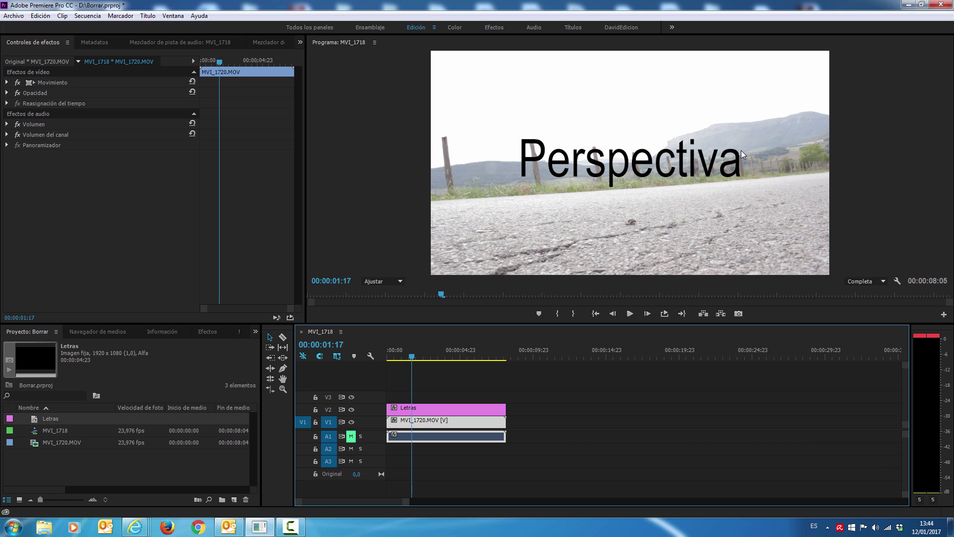
- Clear the '3d' effects search, open Efectos de vídeo > Perspectiva, and apply 3D básico to Letras
click(205, 332)
click(14, 408)
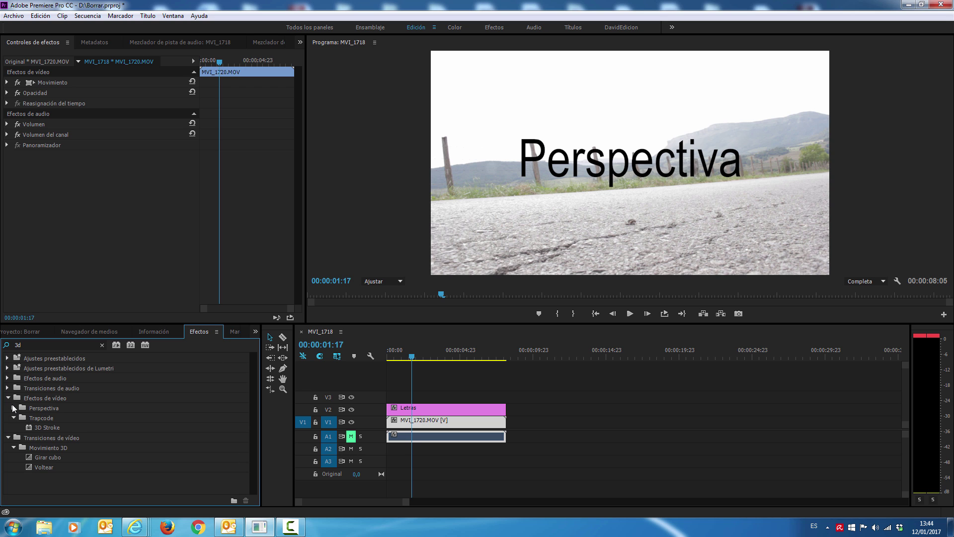
click(8, 397)
click(8, 408)
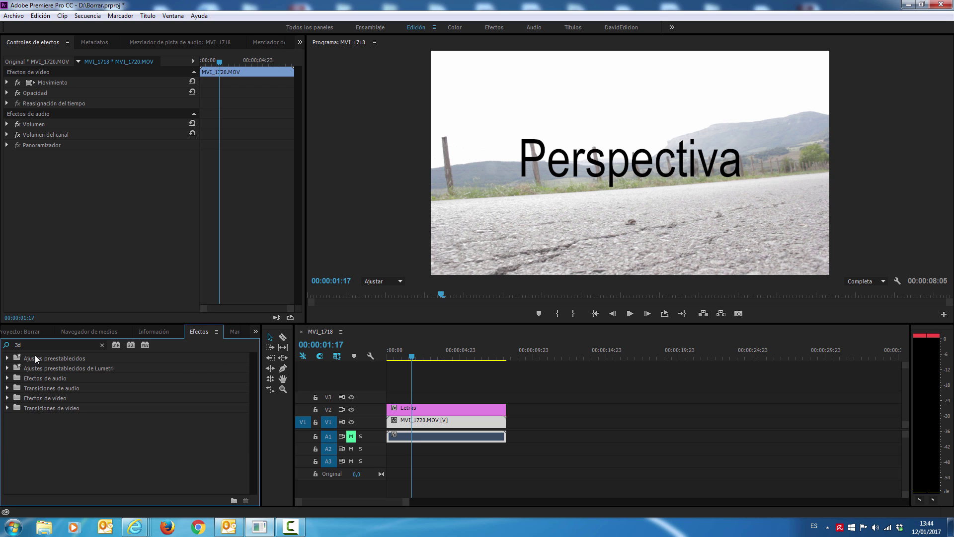
click(34, 344)
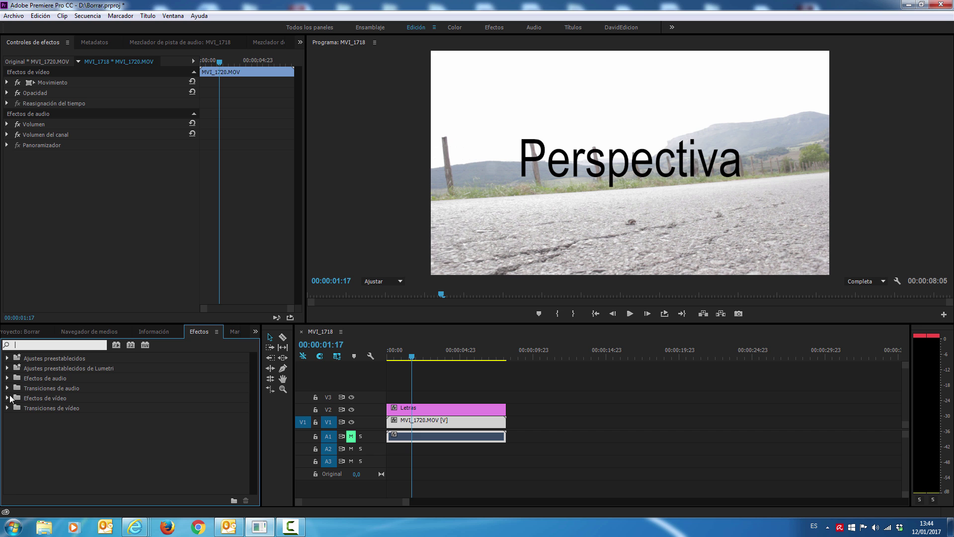
click(7, 398)
scroll(95, 381, down, 2)
scroll(94, 384, down, 2)
scroll(94, 386, down, 2)
scroll(94, 390, down, 1)
scroll(93, 386, up, 2)
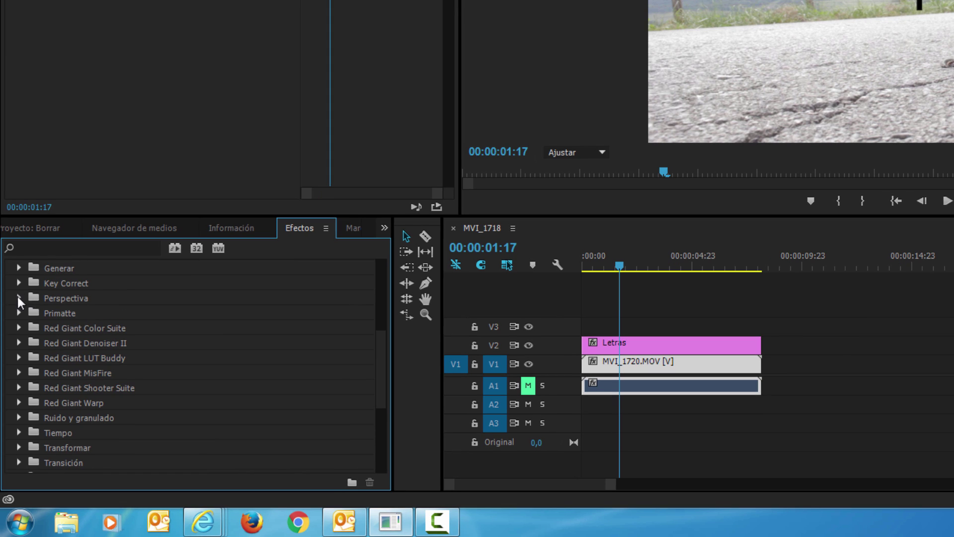
click(18, 297)
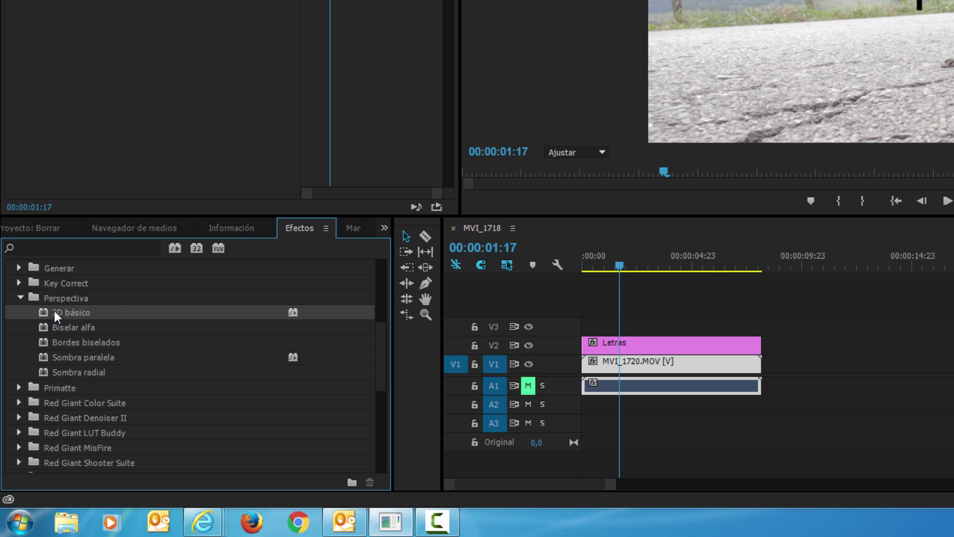
drag(55, 313, 628, 340)
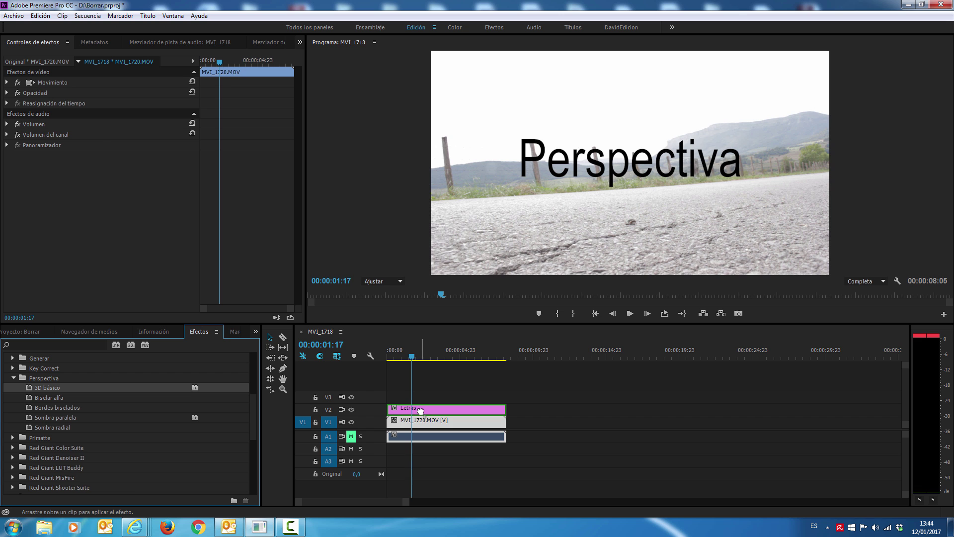
- Set 3D básico on Letras to Girar -20° and Inclinar -17°
drag(417, 405, 419, 407)
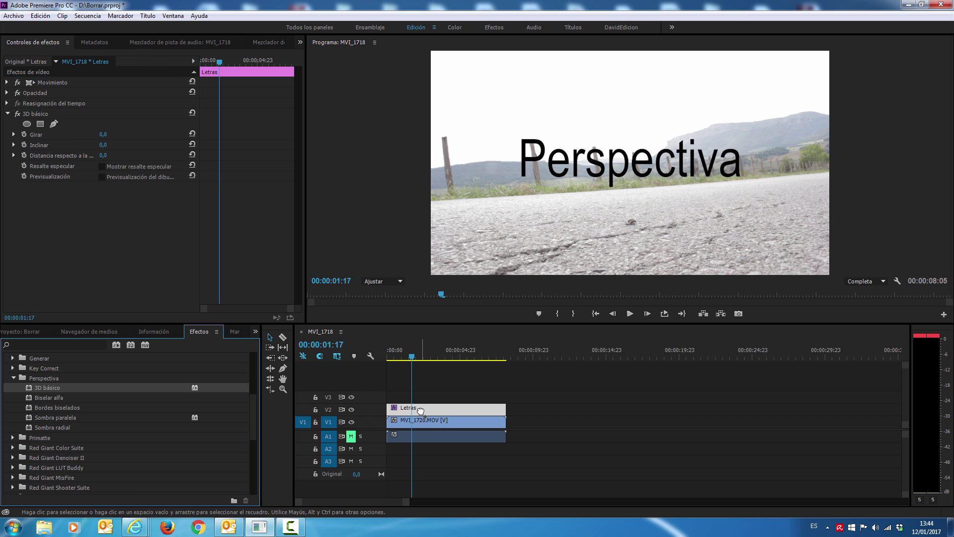
key(Home)
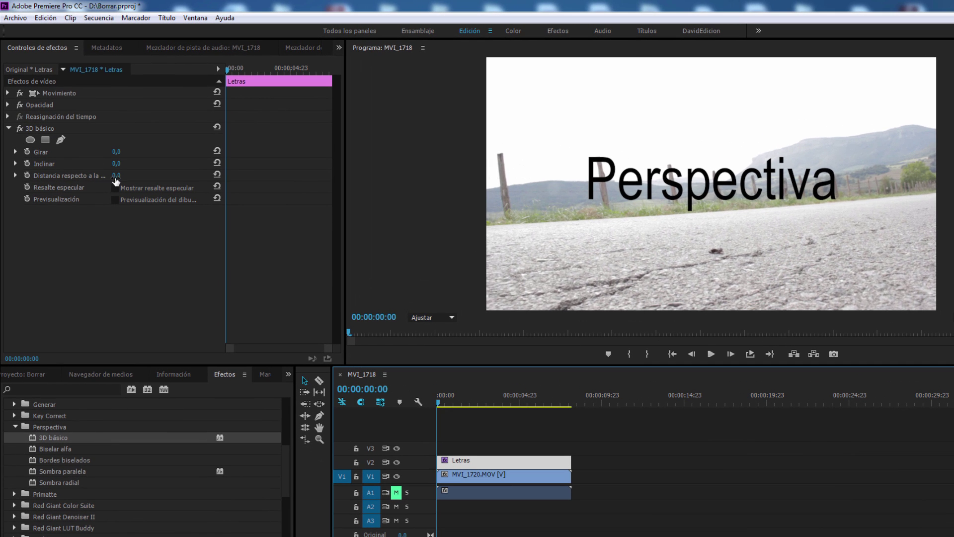
drag(225, 145, 254, 146)
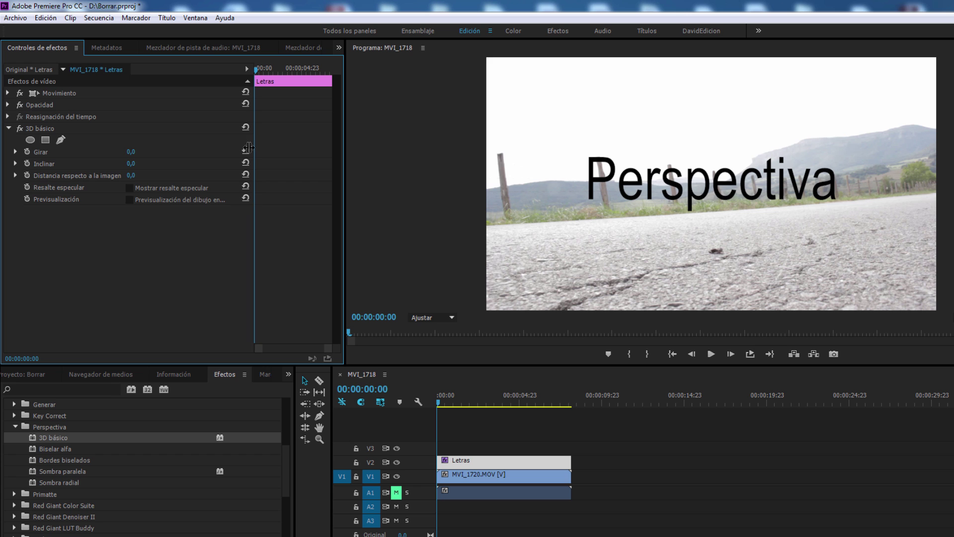
mouse_move(131, 153)
mouse_down()
mouse_move(98, 152)
mouse_move(117, 152)
mouse_up()
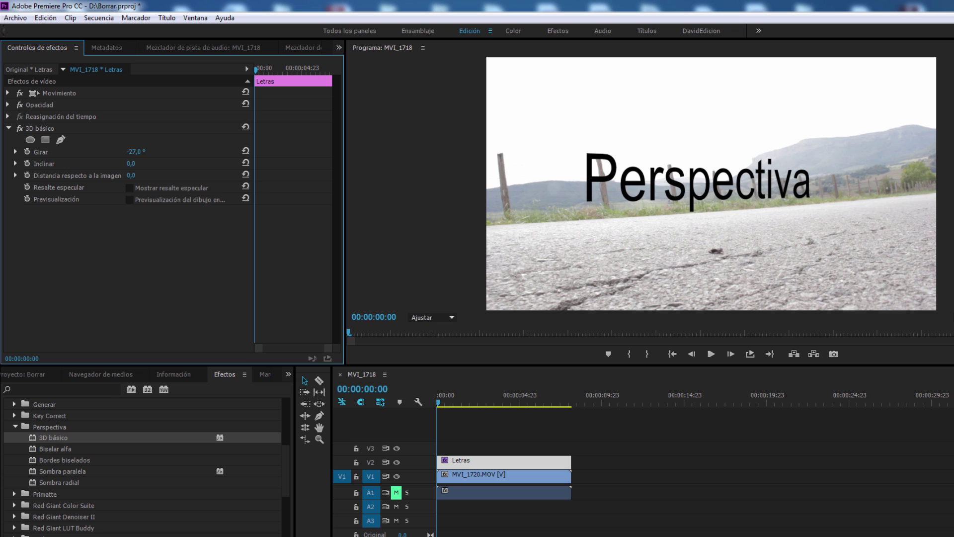
drag(117, 152, 121, 152)
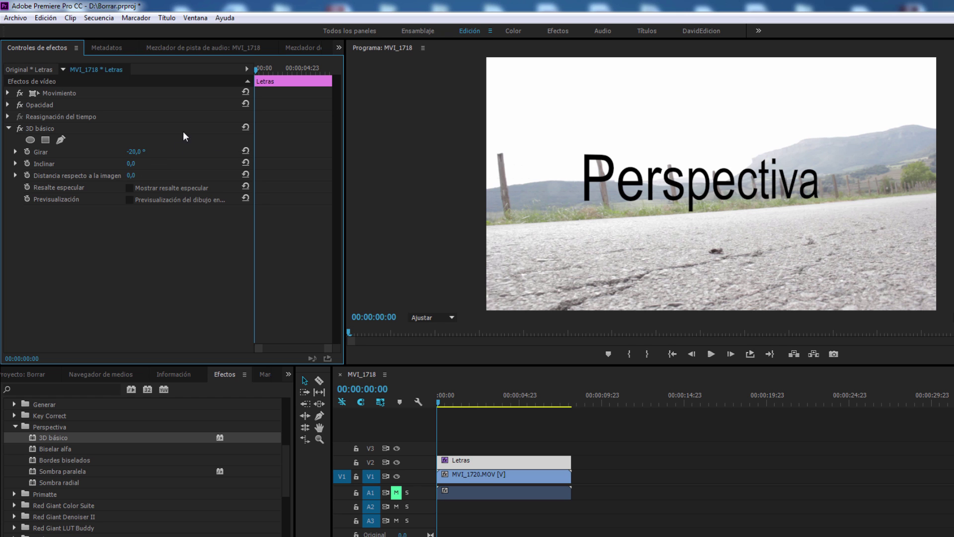
mouse_move(131, 164)
mouse_down()
mouse_move(97, 164)
mouse_move(167, 163)
mouse_move(120, 164)
mouse_up()
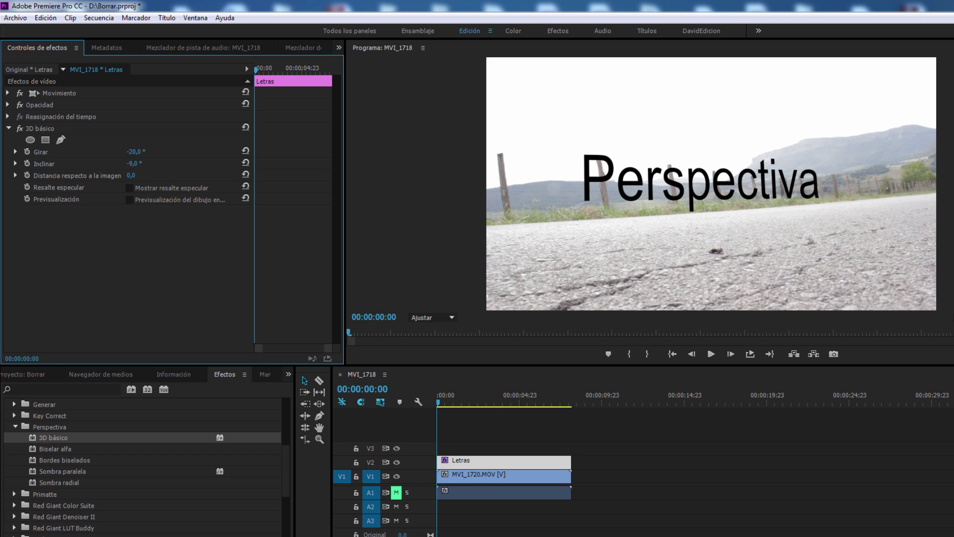
drag(469, 399, 526, 399)
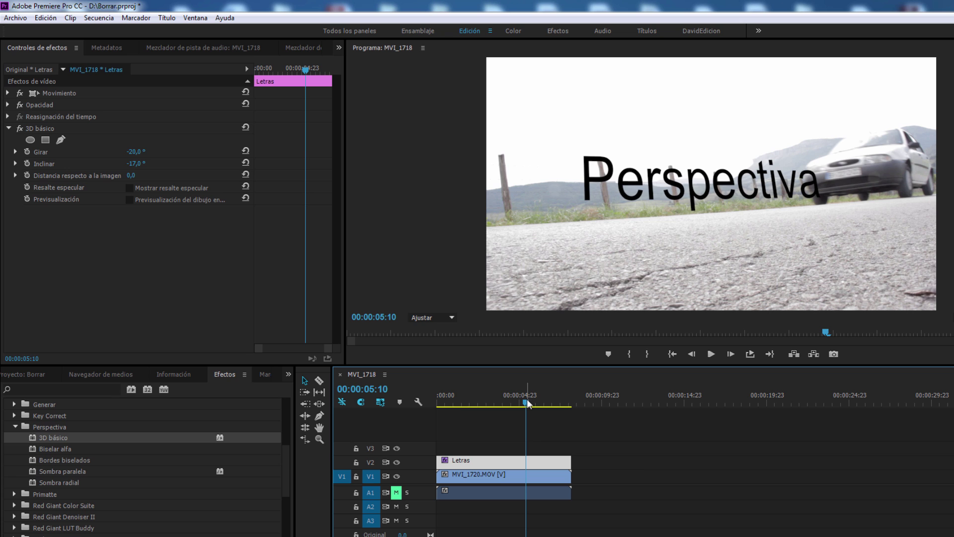
drag(138, 164, 147, 165)
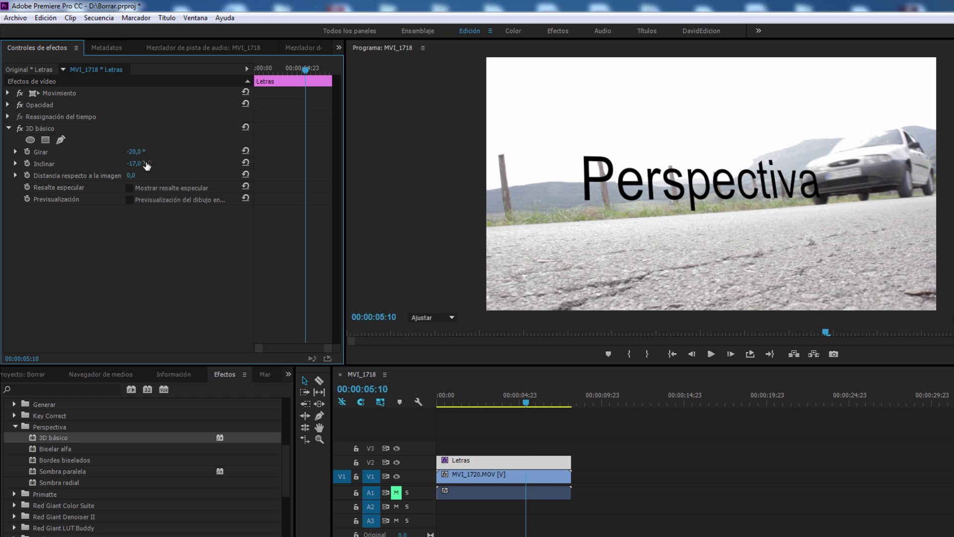
- Set Distancia respecto a la imagen to 0 and expand the Movimiento settings
mouse_move(132, 177)
mouse_down()
mouse_move(113, 177)
mouse_move(202, 175)
mouse_up()
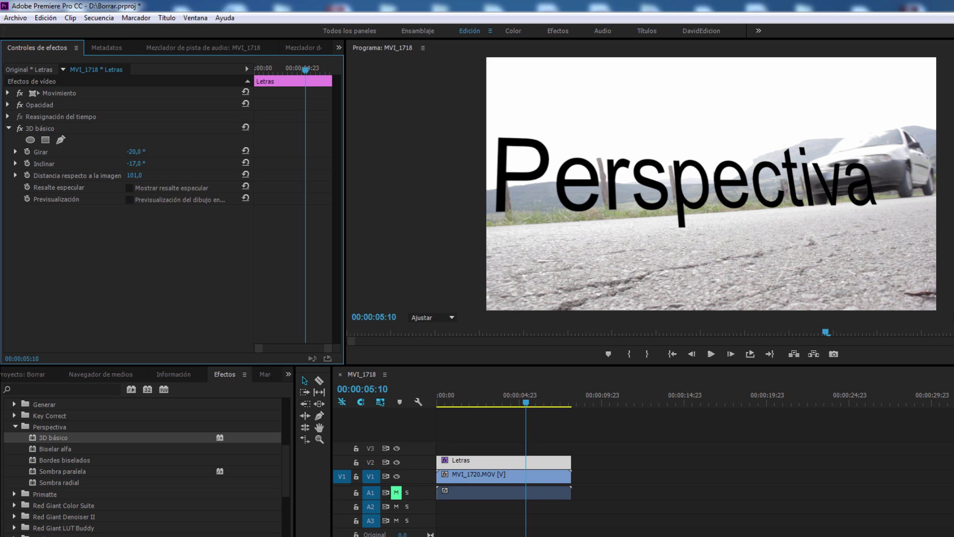
mouse_move(134, 175)
mouse_down()
mouse_move(88, 175)
mouse_move(134, 175)
mouse_up()
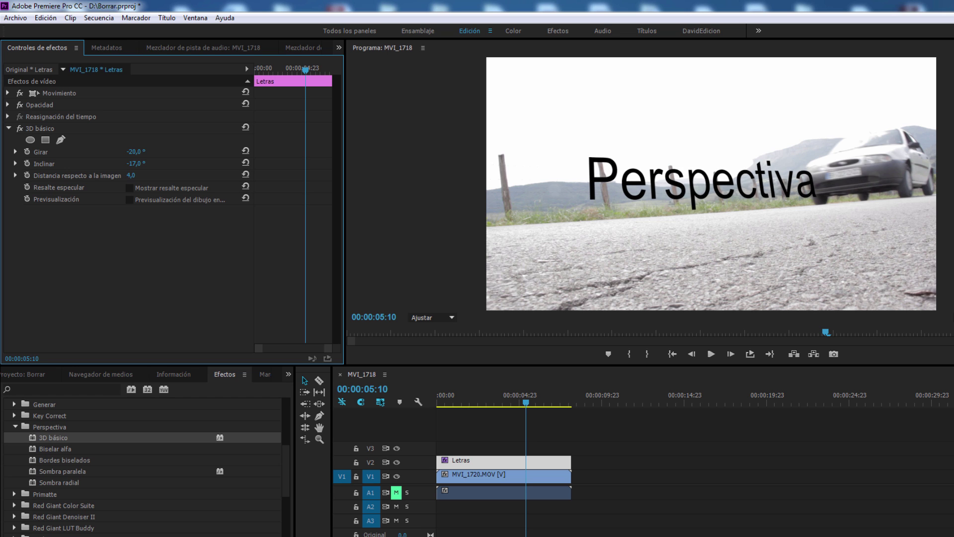
click(133, 176)
text(0)
key(Return)
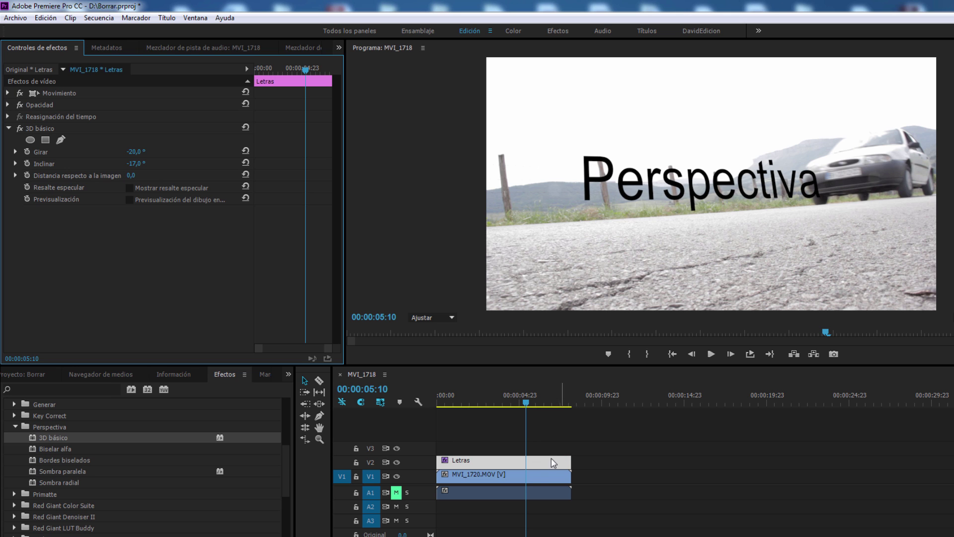
click(8, 94)
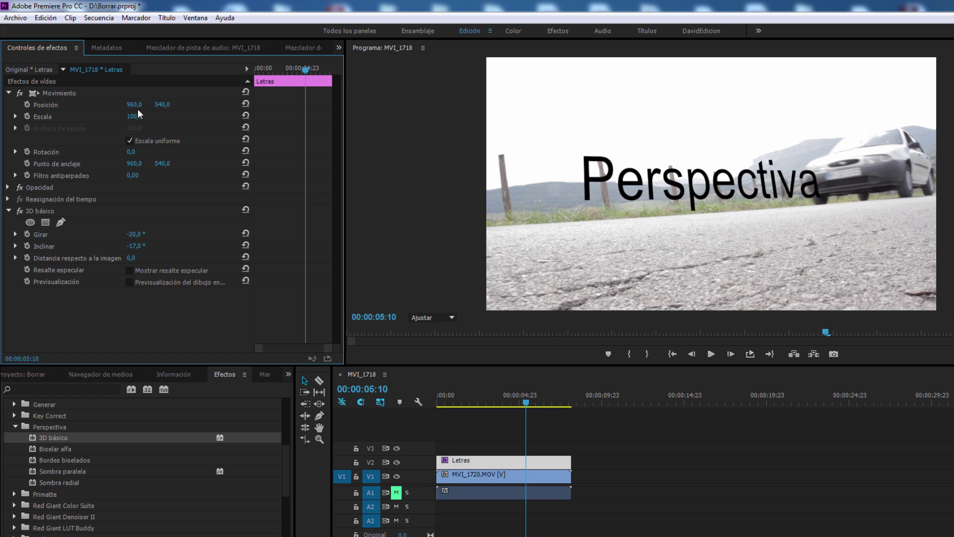
- Set Letras to Posición 992,462, Escala 117, Rotación -2°, and trim both clips' opening frames
drag(162, 105, 126, 104)
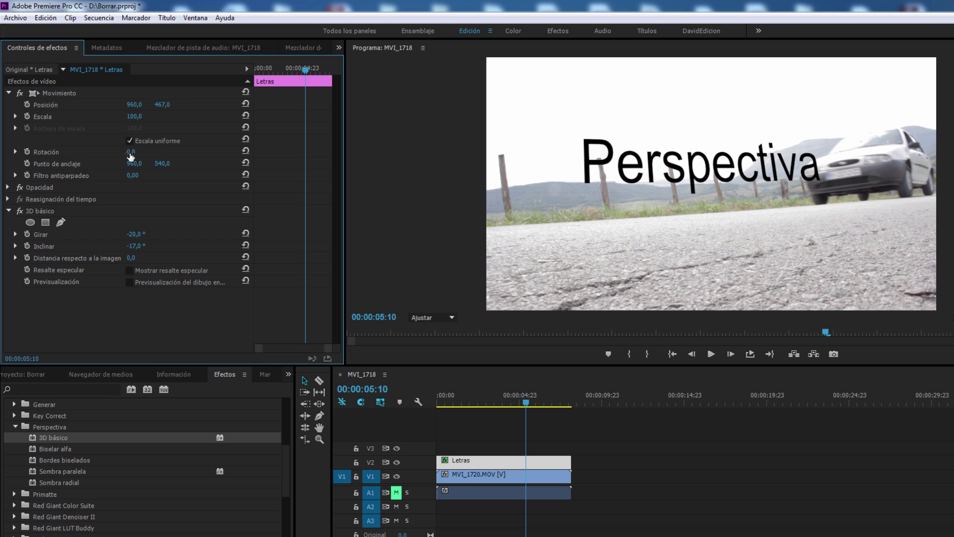
drag(131, 151, 129, 151)
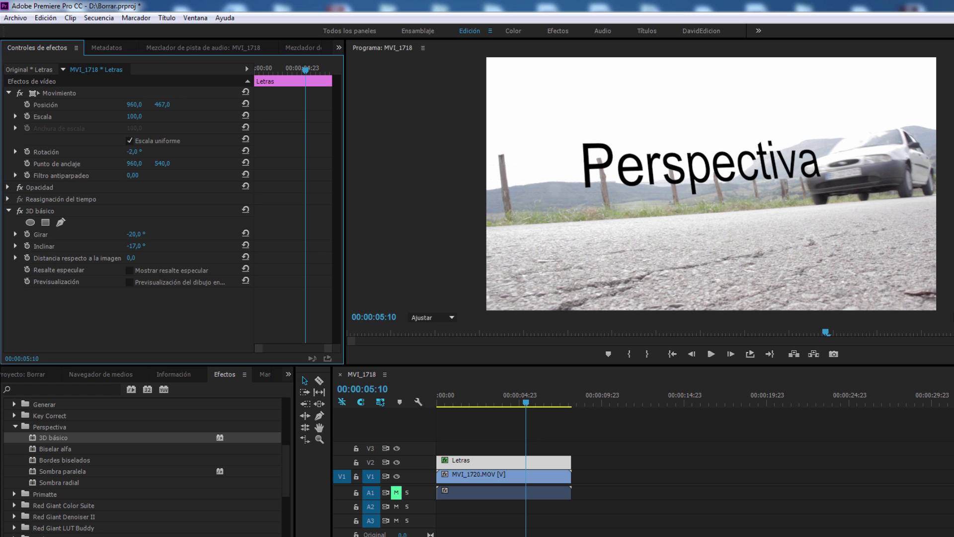
mouse_move(162, 104)
mouse_down()
mouse_move(153, 105)
mouse_move(170, 105)
mouse_up()
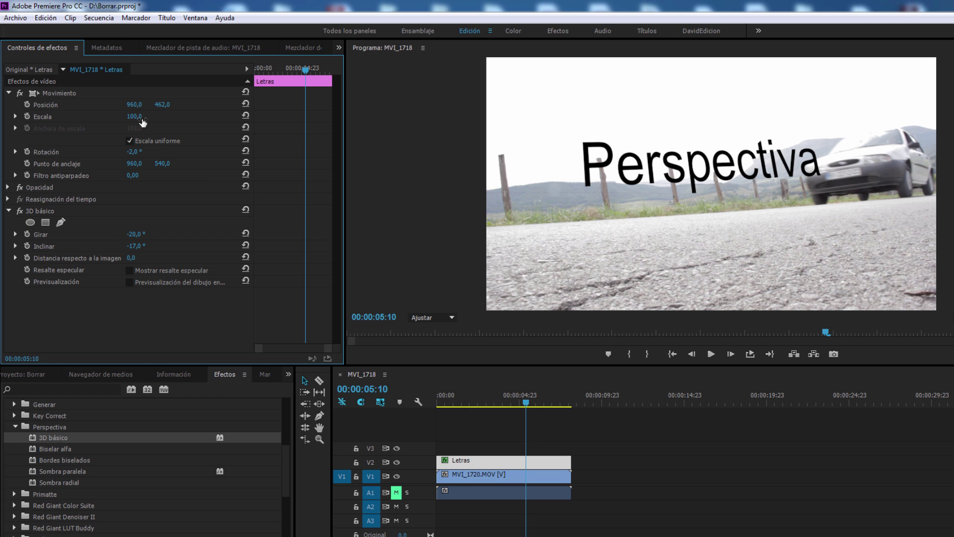
mouse_move(142, 122)
mouse_down()
mouse_move(152, 122)
mouse_move(132, 116)
mouse_move(151, 105)
mouse_move(133, 104)
mouse_up()
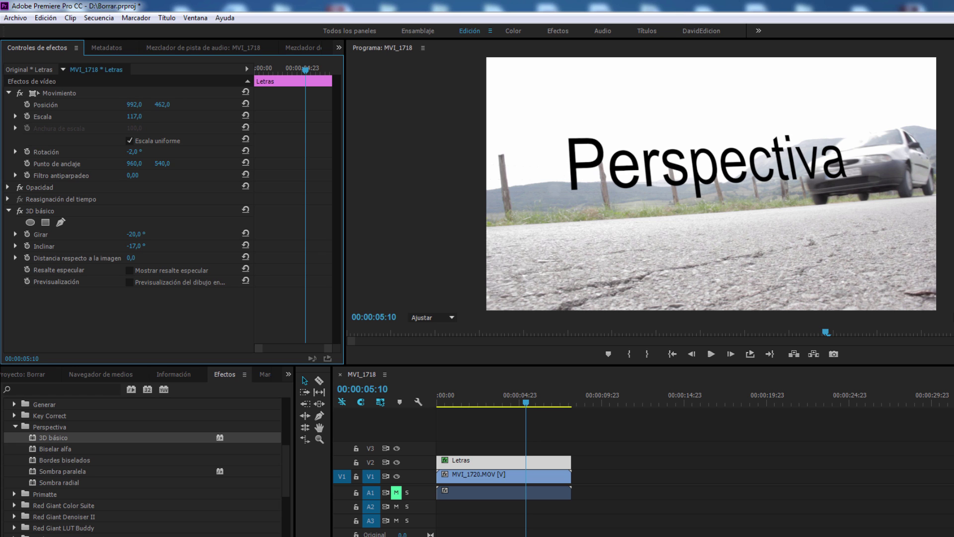
drag(522, 410, 452, 403)
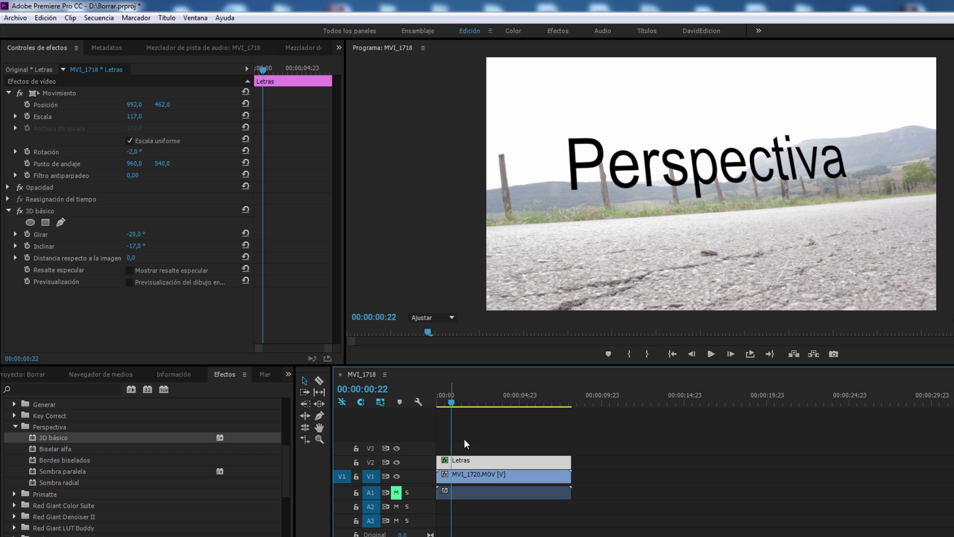
drag(444, 477, 455, 462)
- Shorten the Letras clip's end and trim MVI_1720 to match, ending the sequence at 00:00:06:15
click(439, 464)
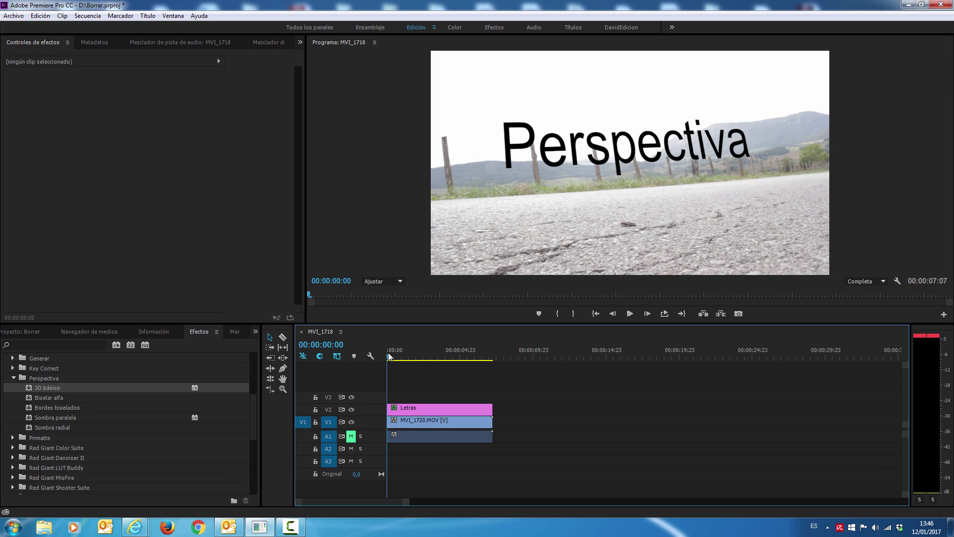
mouse_move(407, 358)
mouse_down()
mouse_move(459, 374)
mouse_move(437, 374)
mouse_move(486, 375)
mouse_up()
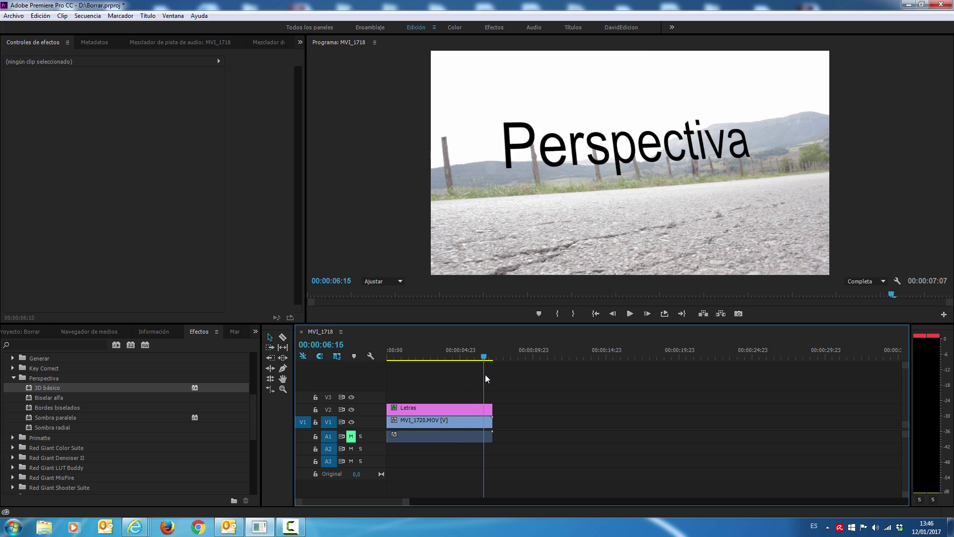
mouse_move(491, 408)
mouse_down()
mouse_move(480, 408)
mouse_move(483, 420)
mouse_up()
click(440, 362)
drag(440, 362, 443, 369)
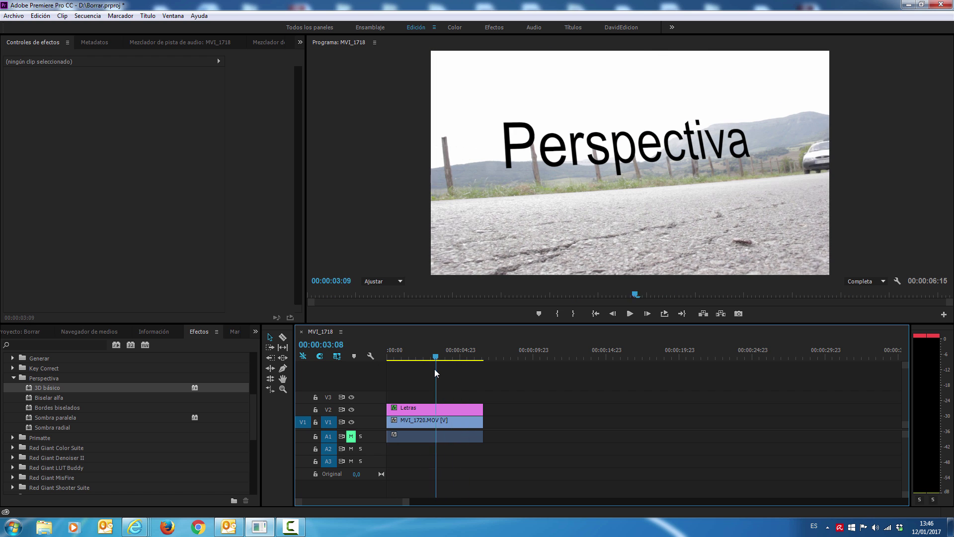
mouse_move(443, 369)
mouse_down()
mouse_move(388, 370)
mouse_move(414, 368)
mouse_up()
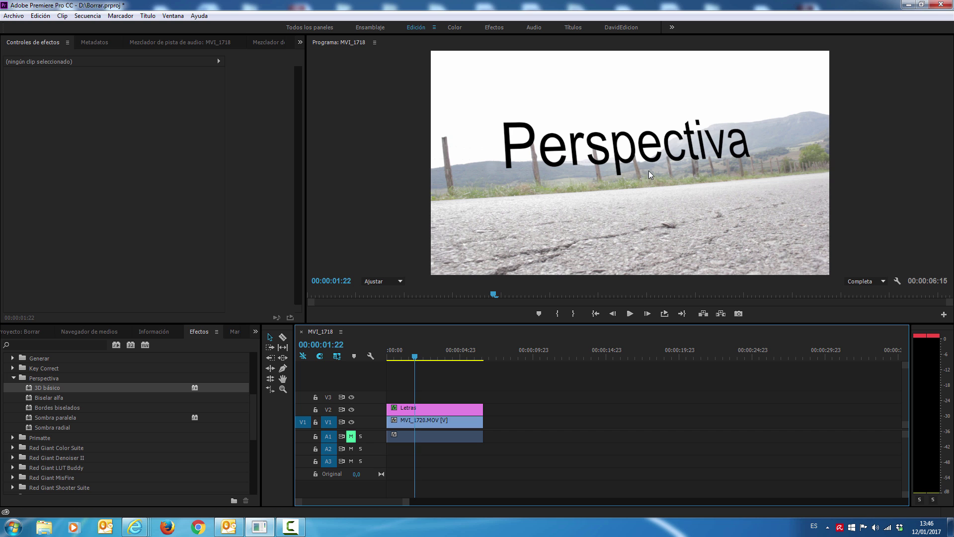
click(459, 408)
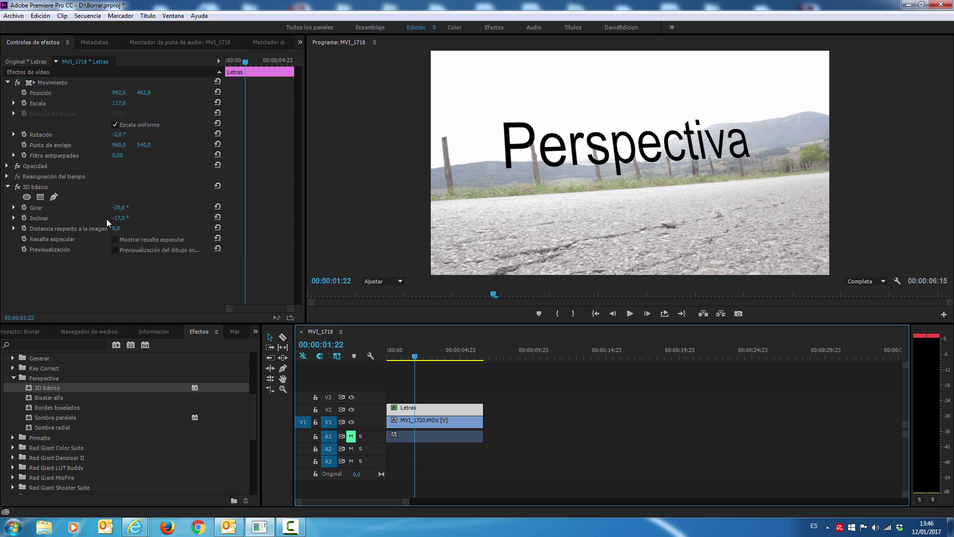
- Ease Inclinar to -13°, keep Rotación at -2°, and scrub to 00:00:04:05 where the car enters
drag(120, 207, 119, 207)
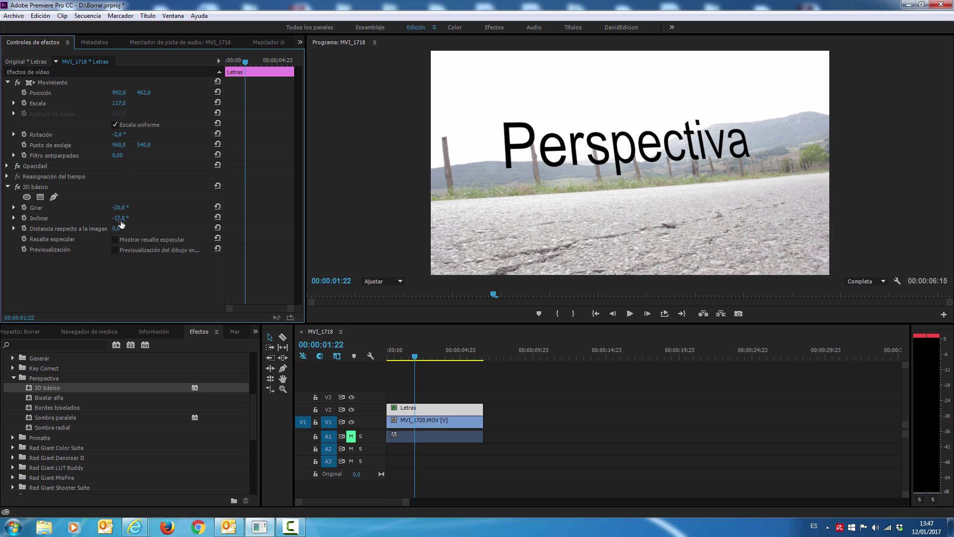
drag(121, 219, 122, 218)
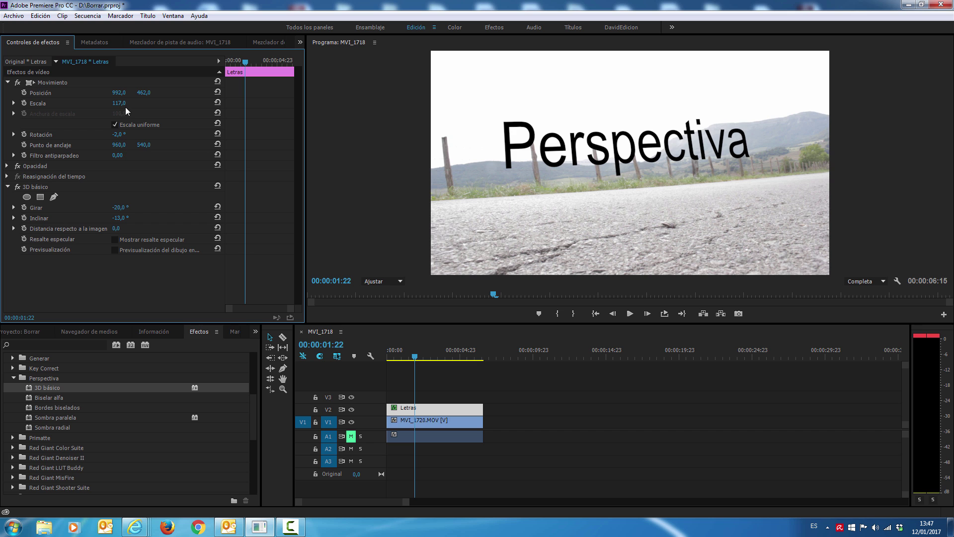
drag(118, 134, 117, 134)
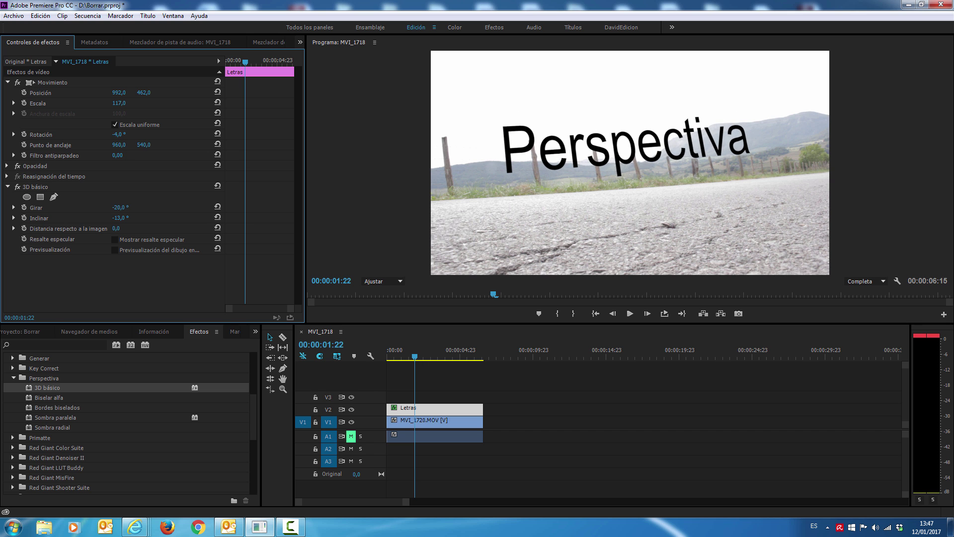
drag(117, 134, 118, 134)
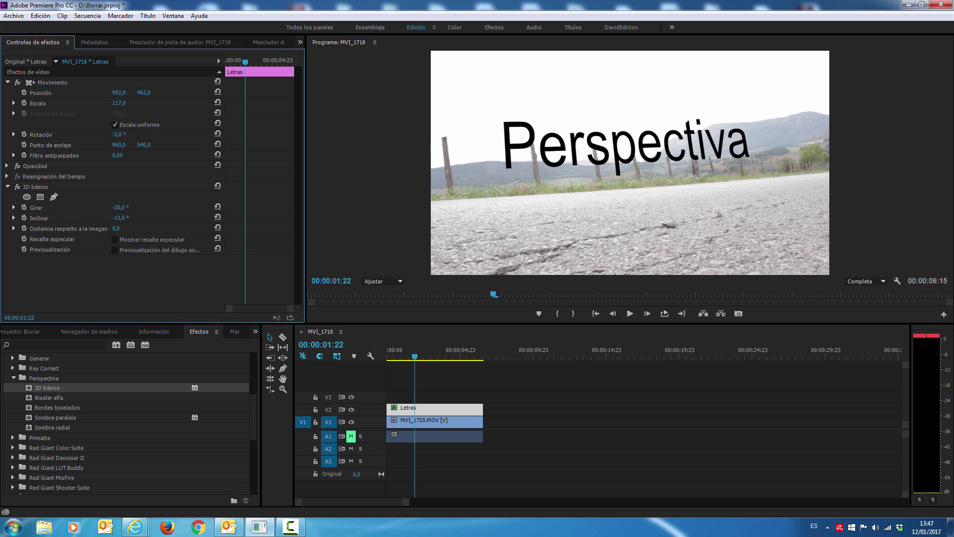
drag(415, 355, 364, 351)
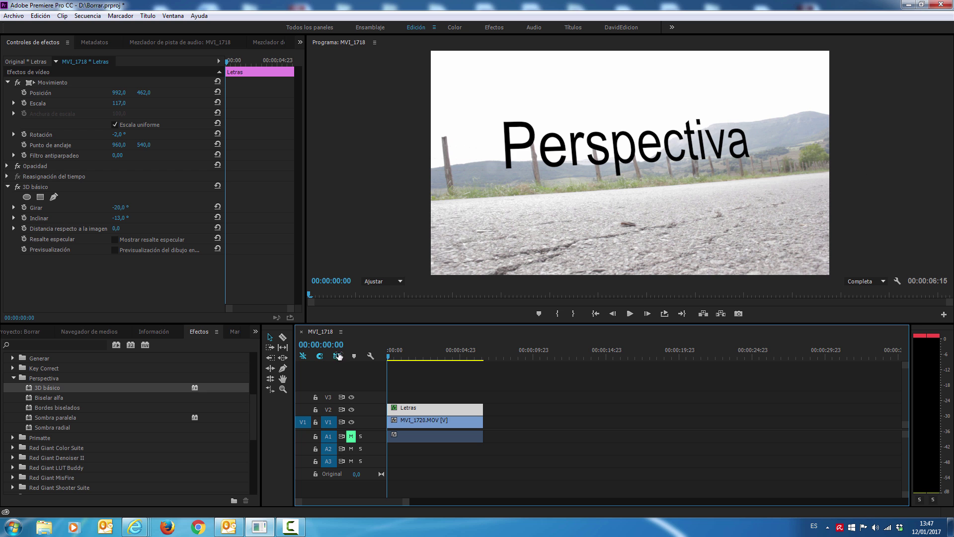
drag(388, 357, 450, 356)
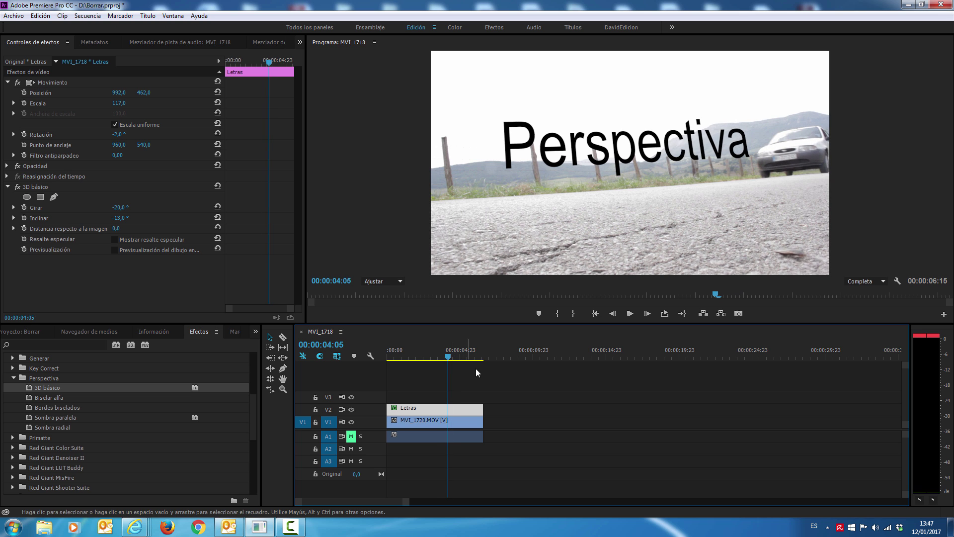
- Step frame by frame to 00:00:04:06
click(612, 313)
click(647, 315)
click(648, 313)
click(649, 312)
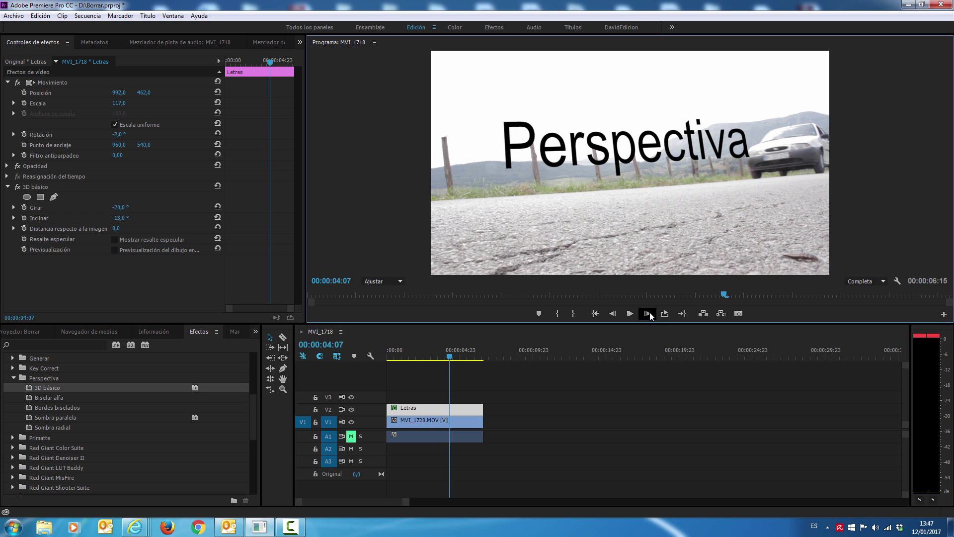
click(615, 315)
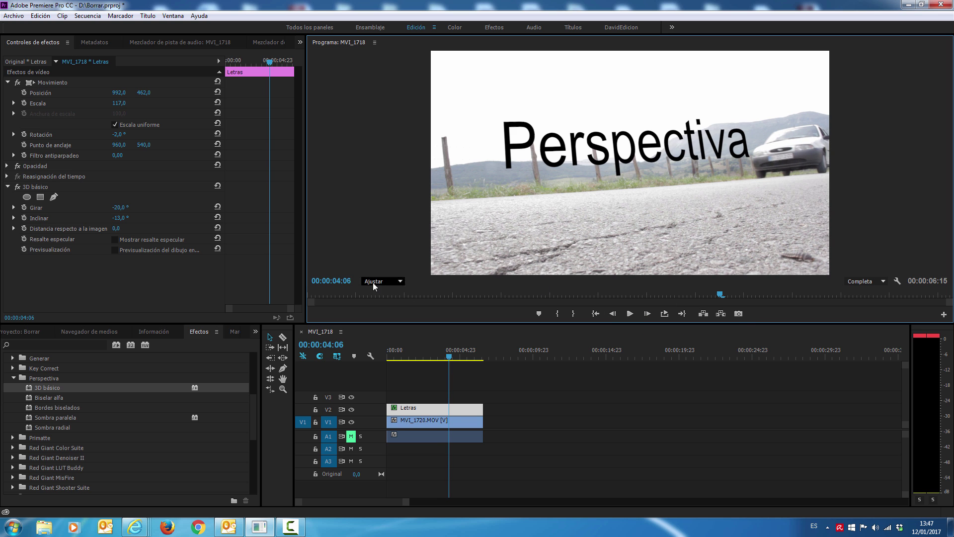
- Enlarge the Program monitor at 75% zoom, pan to the car, and expand Letras' Opacidad settings
drag(405, 323, 405, 368)
click(400, 326)
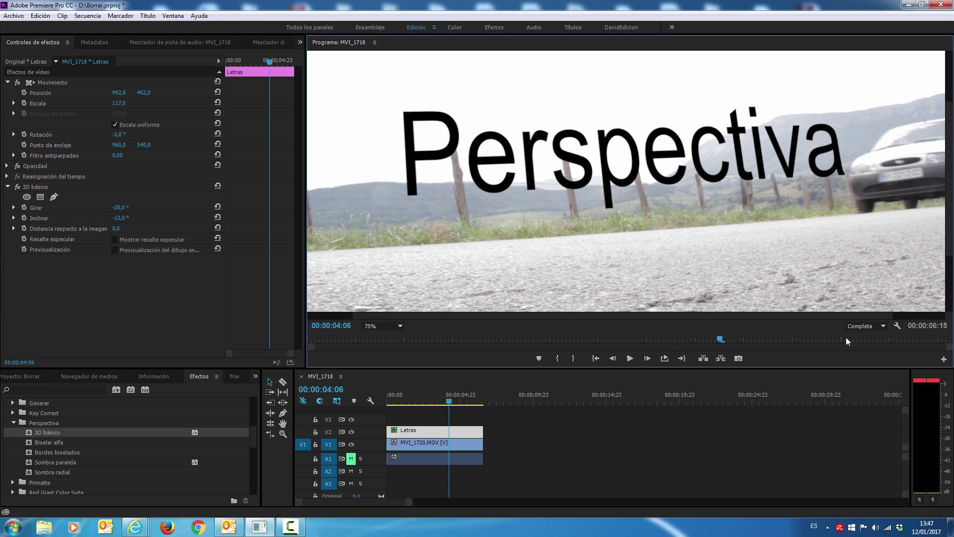
drag(798, 315, 851, 313)
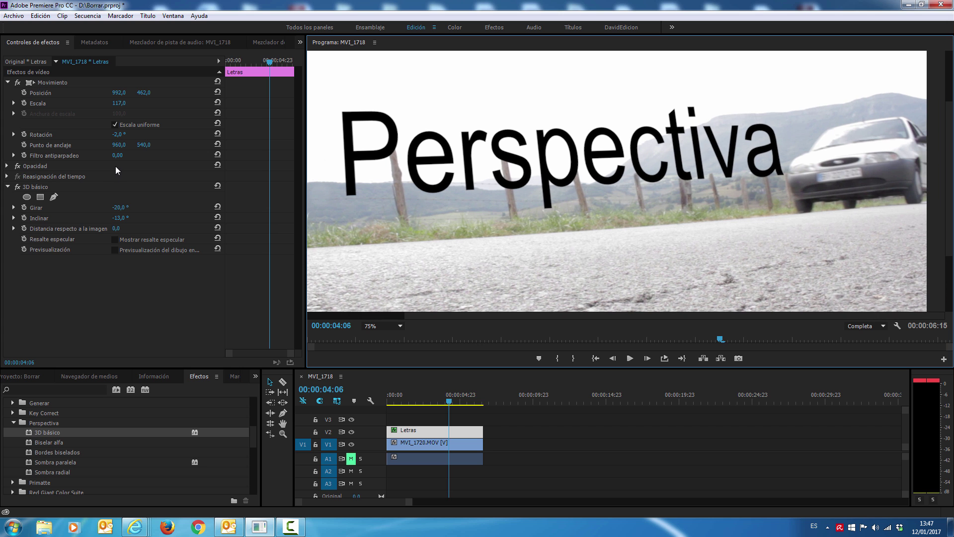
click(412, 432)
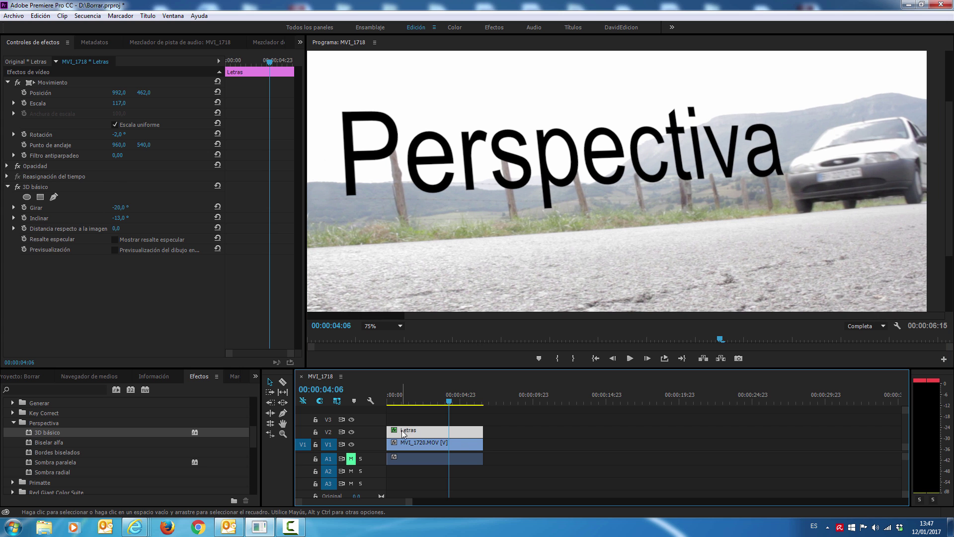
click(6, 166)
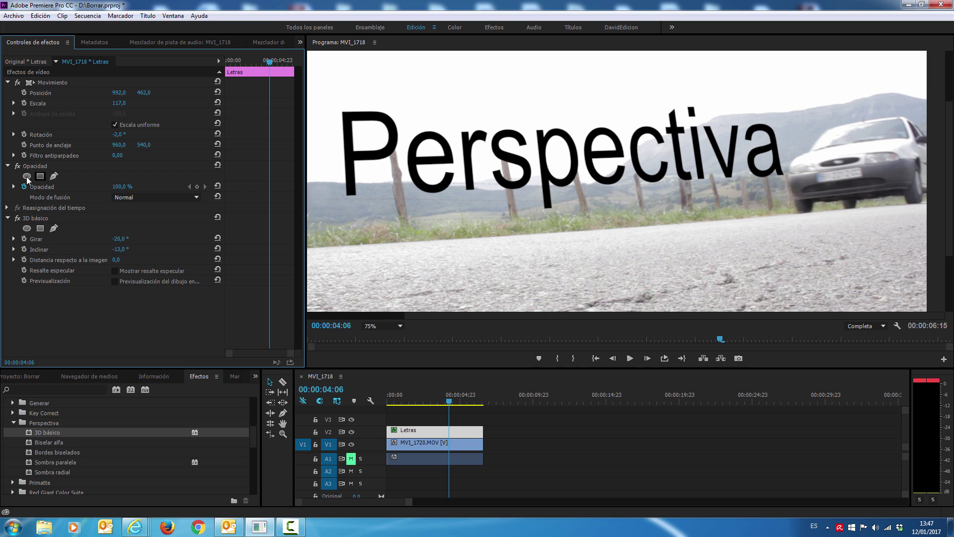
- Draw a closed free-form mask, Máscara (1), around Perspectiva, curving around the car's front
click(54, 176)
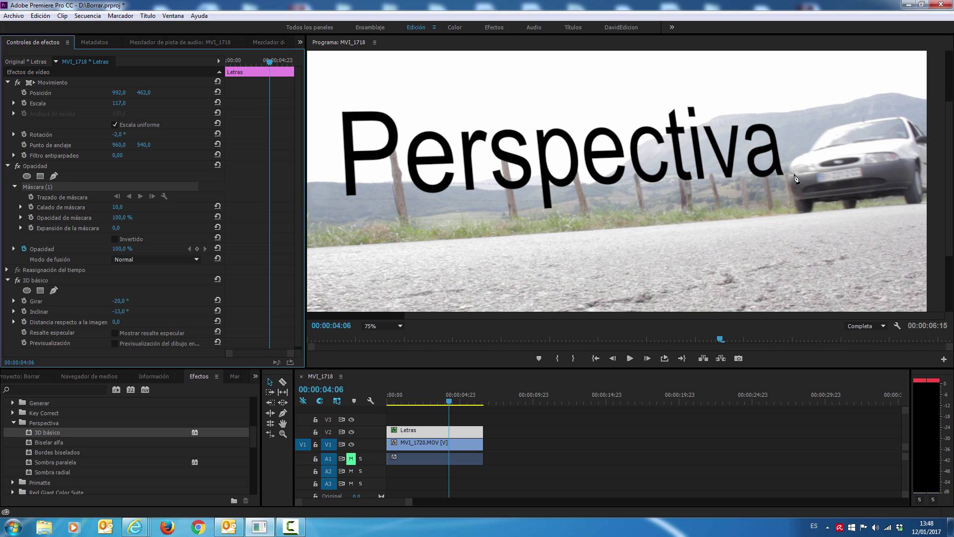
click(796, 205)
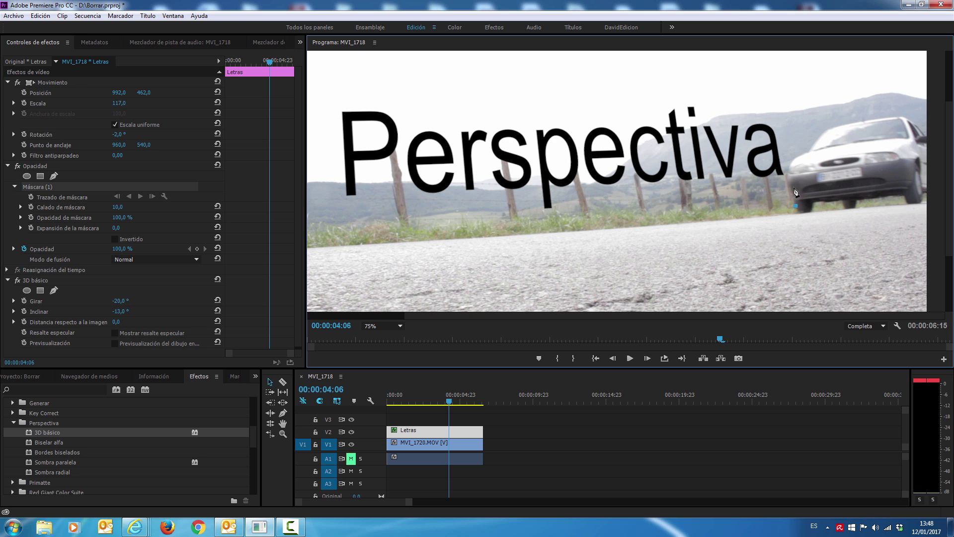
drag(789, 175, 825, 125)
click(811, 152)
click(776, 81)
click(557, 76)
click(362, 73)
click(327, 92)
click(328, 238)
click(701, 253)
click(795, 206)
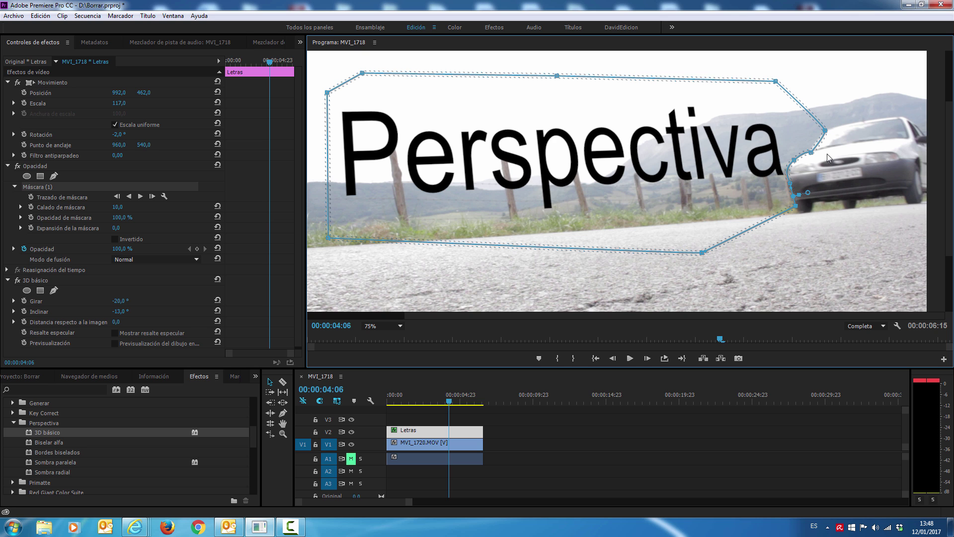
drag(794, 160, 720, 147)
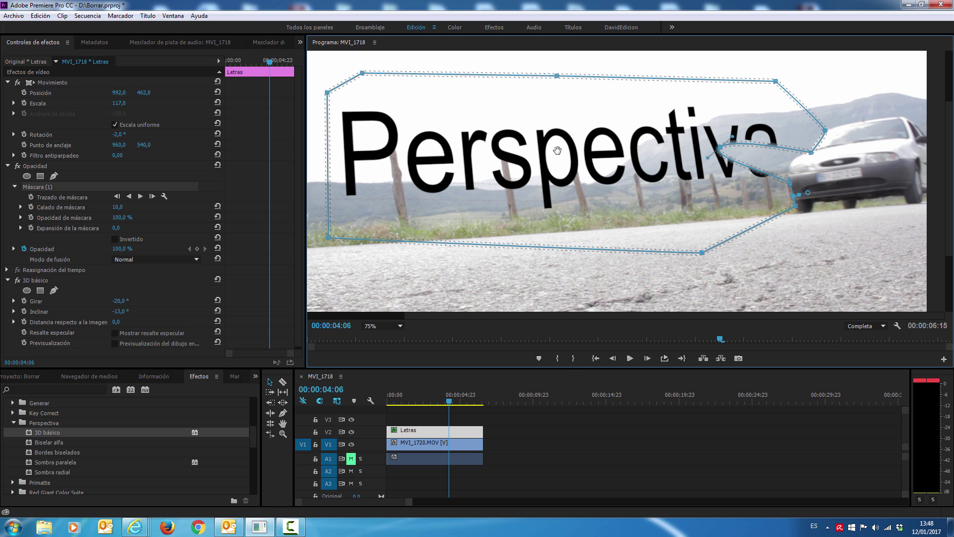
key(ctrl+z)
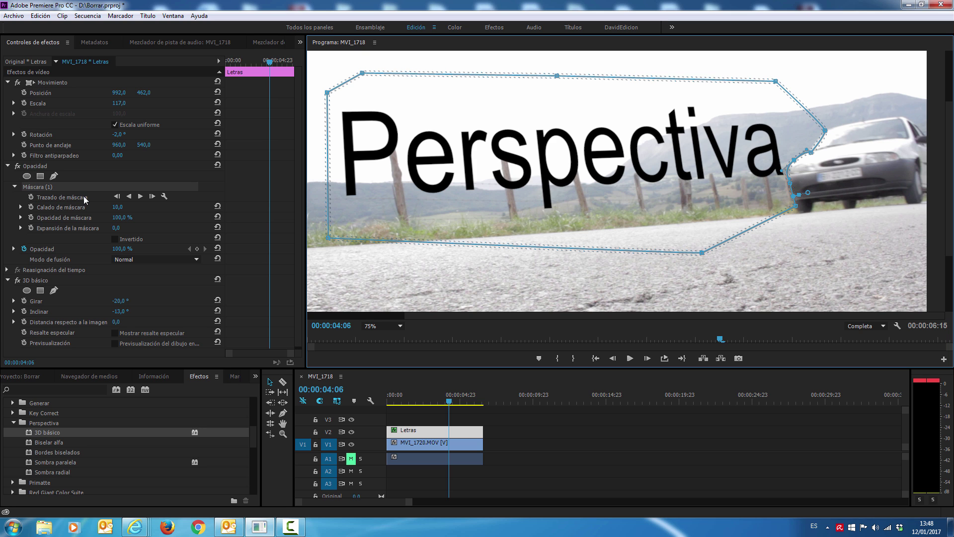
- Turn on mask path keyframing, then one frame ahead reshape the mask around the car's front
click(31, 197)
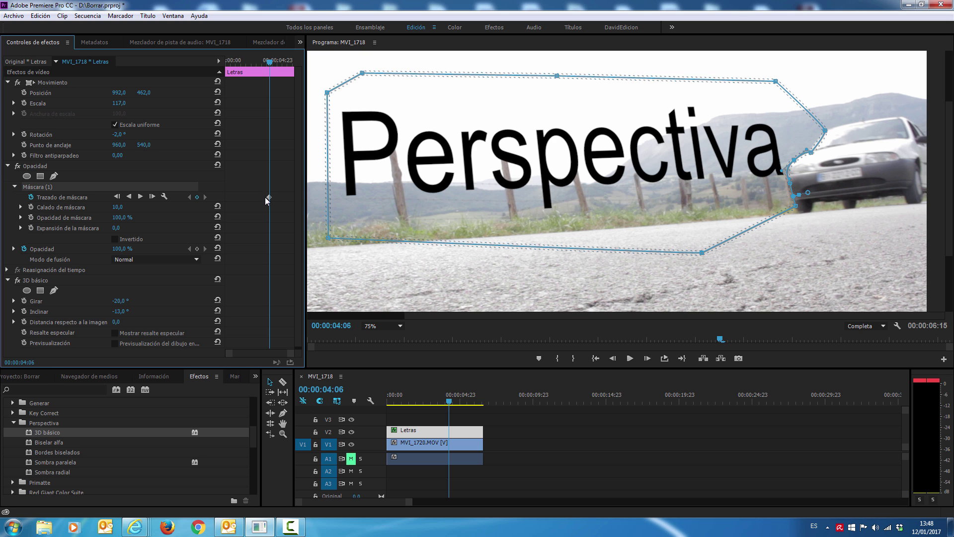
click(647, 358)
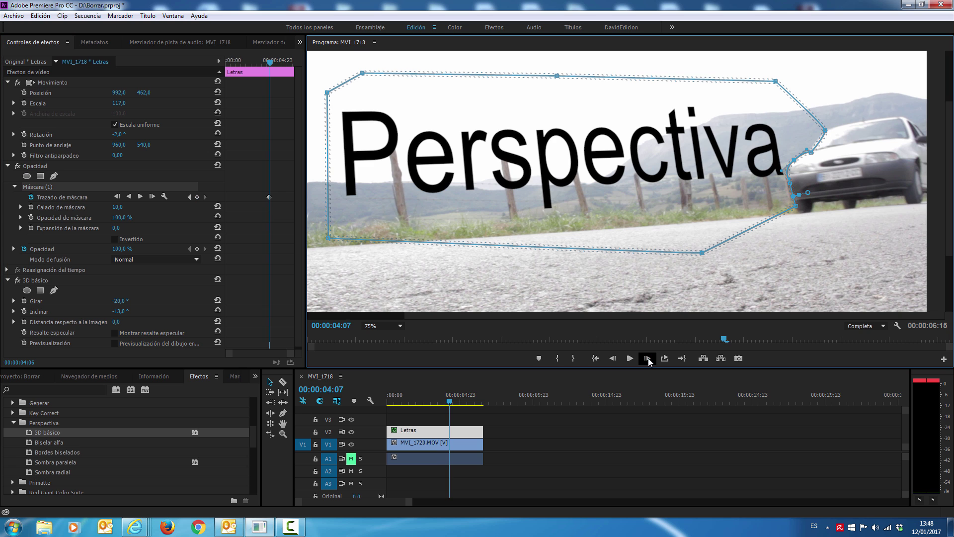
mouse_move(792, 164)
mouse_down()
mouse_move(794, 184)
mouse_move(775, 189)
mouse_up()
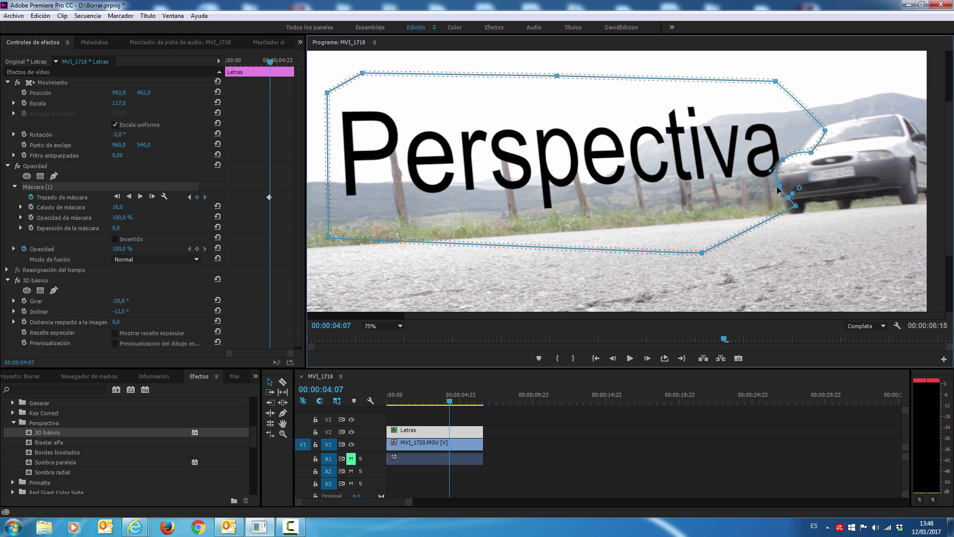
mouse_move(811, 153)
mouse_down()
mouse_move(799, 152)
mouse_move(814, 128)
mouse_up()
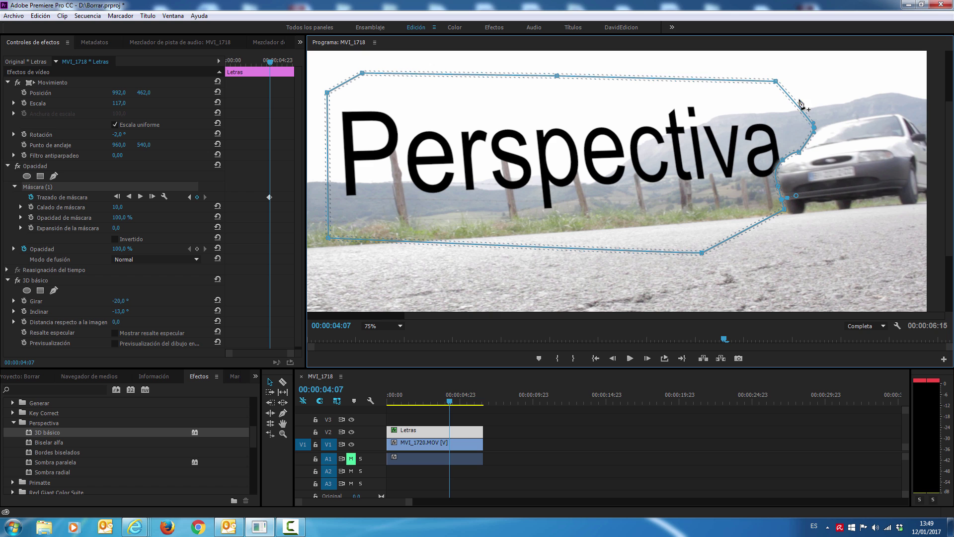
drag(776, 82, 770, 74)
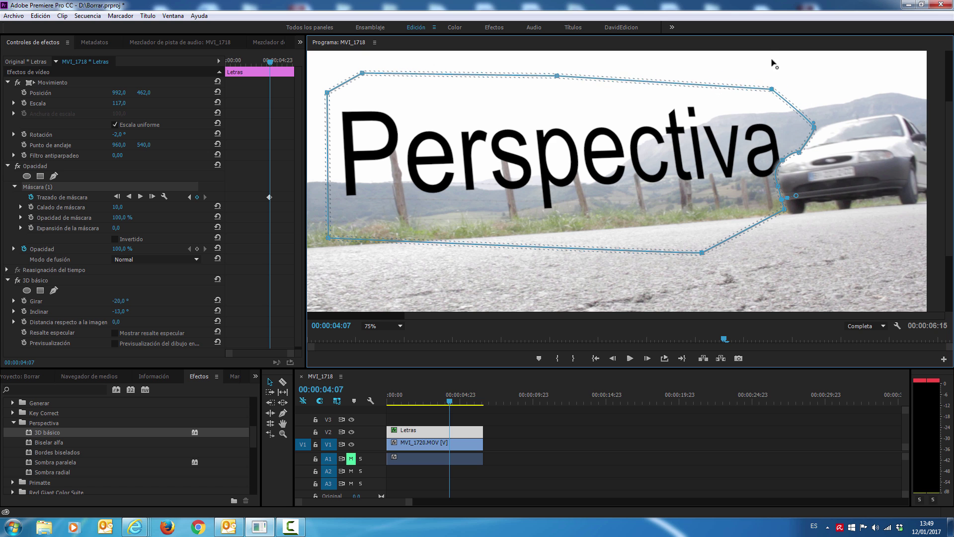
- Over the next frames, shift the mask points left with the car, curving around the final 'a'
click(648, 358)
click(648, 358)
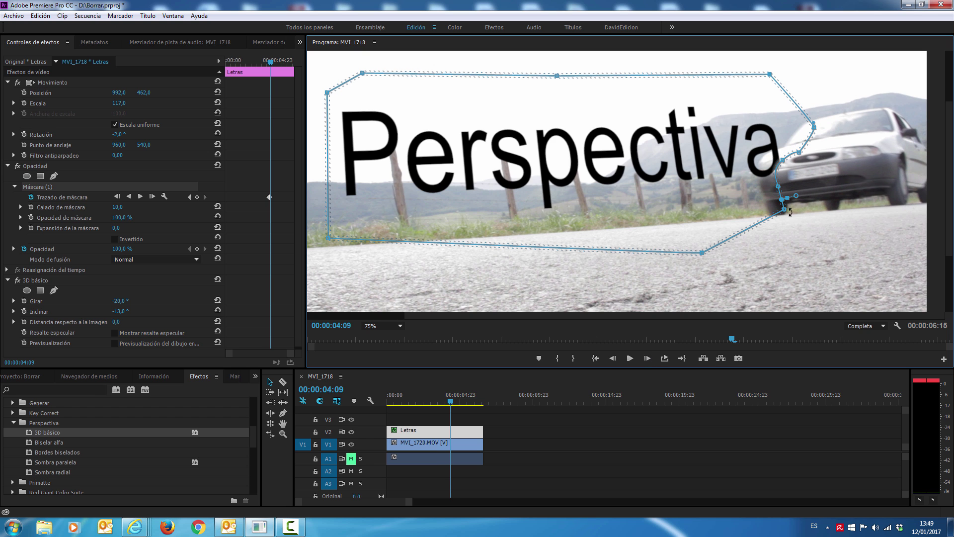
mouse_move(784, 210)
mouse_down()
mouse_move(768, 213)
mouse_move(760, 183)
mouse_move(784, 147)
mouse_up()
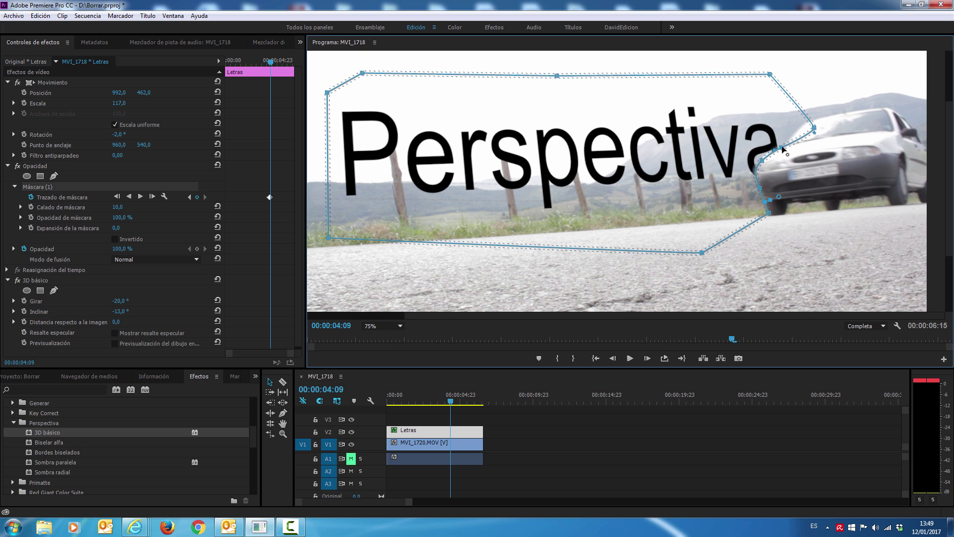
drag(774, 153, 761, 163)
drag(814, 128, 797, 124)
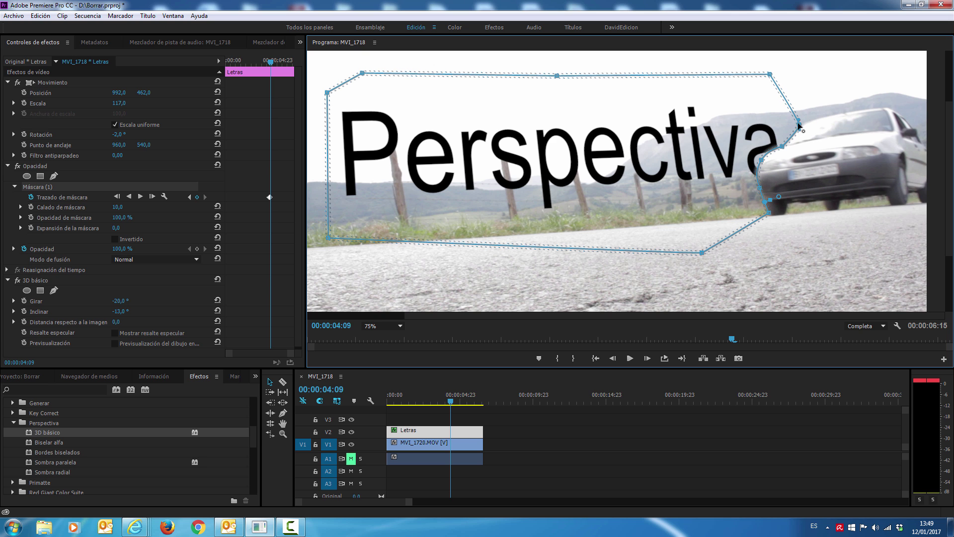
click(647, 358)
click(647, 358)
mouse_move(768, 214)
mouse_down()
mouse_move(749, 217)
mouse_move(733, 187)
mouse_move(781, 149)
mouse_move(798, 124)
mouse_move(788, 118)
mouse_up()
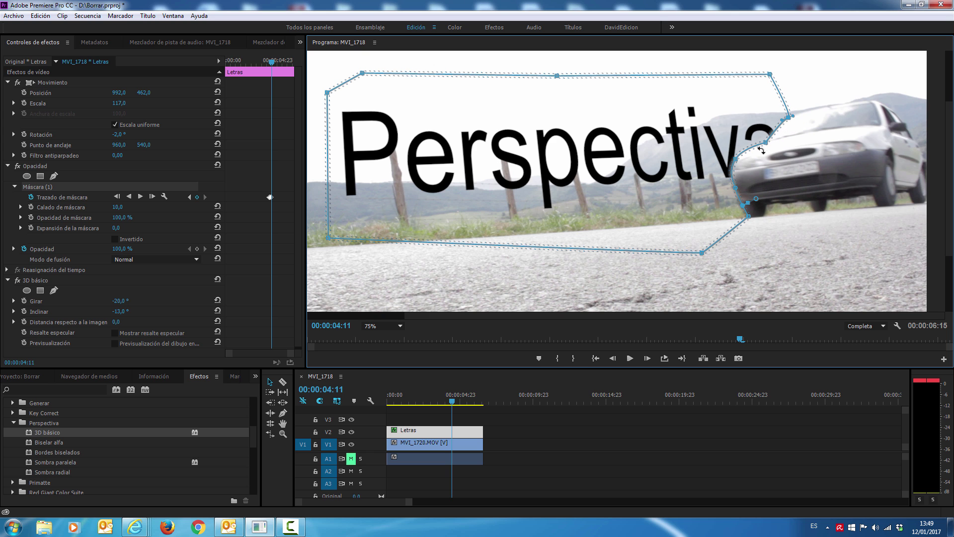
- Two frames later, move the mask's lower points, edge and top-right corner left past the letters 'va'
click(648, 358)
click(648, 358)
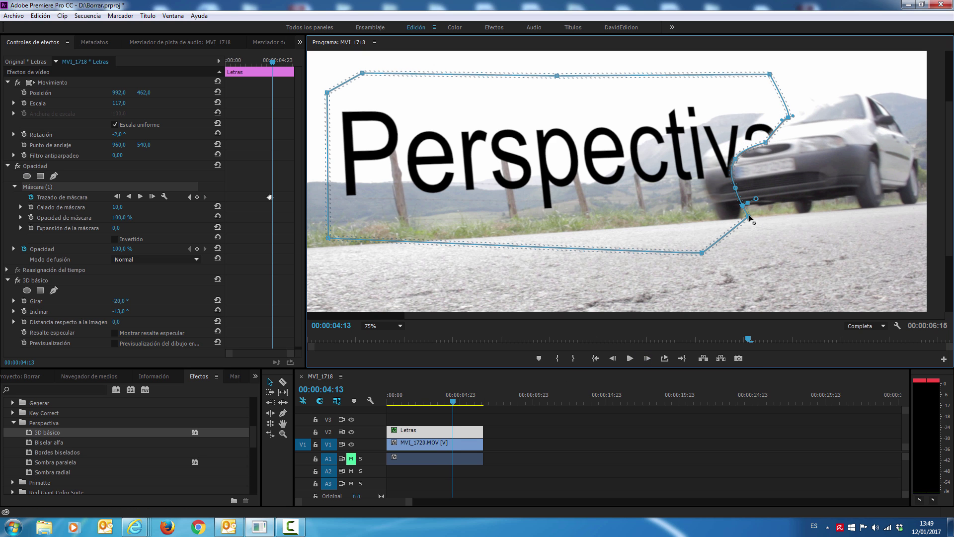
drag(732, 224, 706, 188)
drag(738, 160, 703, 153)
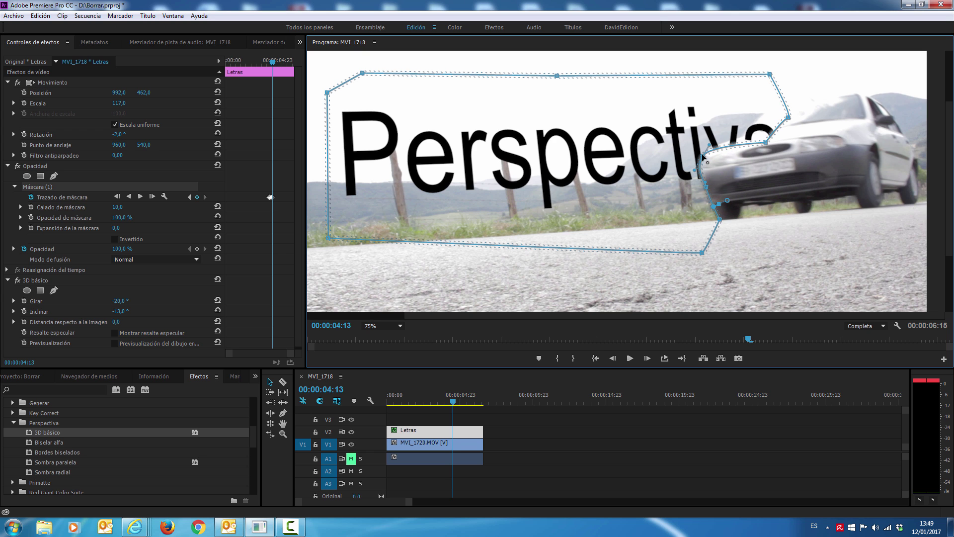
mouse_move(764, 143)
mouse_down()
mouse_move(743, 137)
mouse_move(765, 114)
mouse_up()
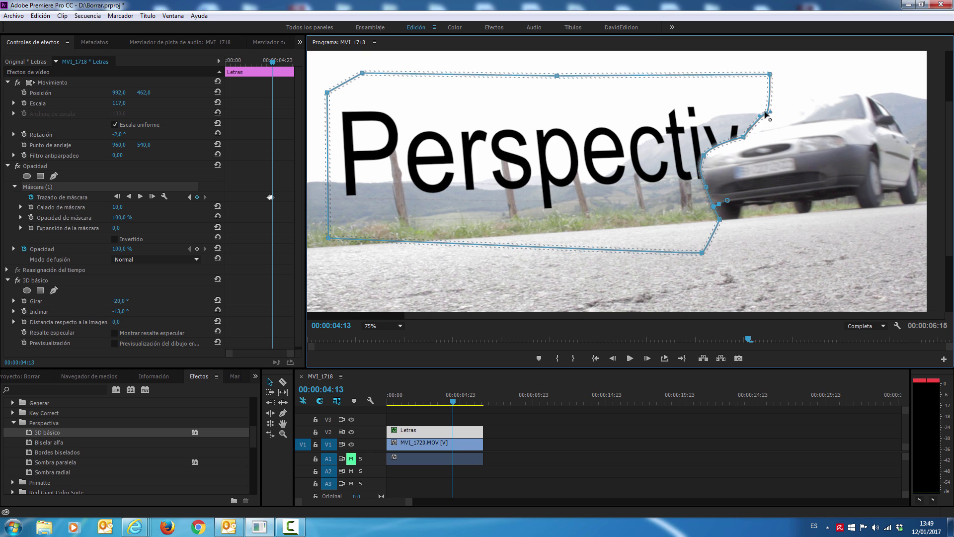
drag(765, 75, 745, 74)
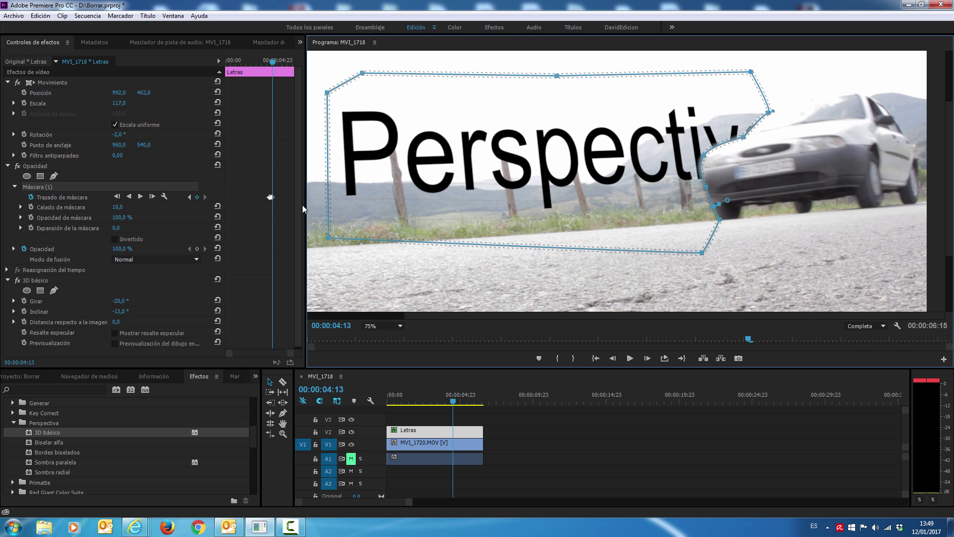
- Over the next two frames, fit the mask curve against the car's bonnet and roof
click(647, 358)
click(647, 359)
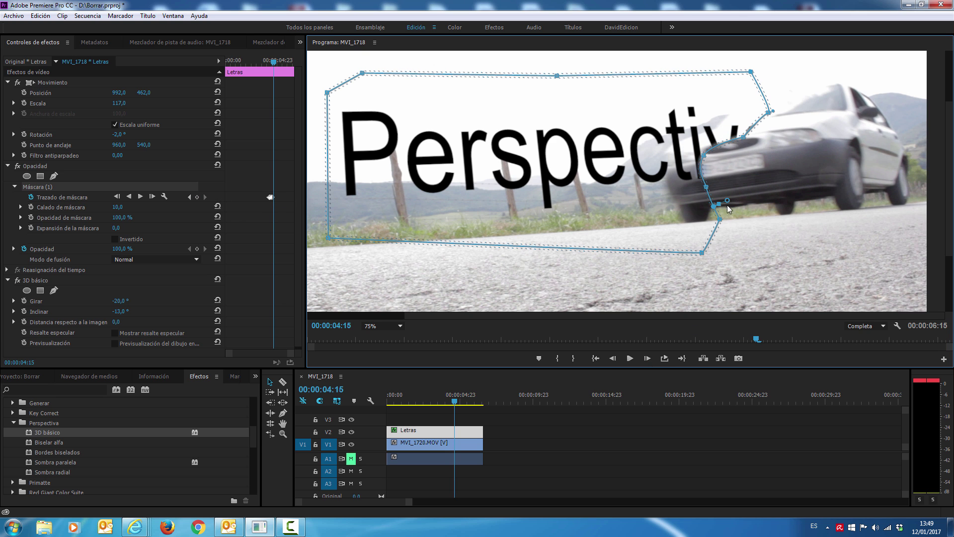
mouse_move(720, 218)
mouse_down()
mouse_move(682, 216)
mouse_move(664, 174)
mouse_move(669, 148)
mouse_up()
drag(741, 141, 669, 148)
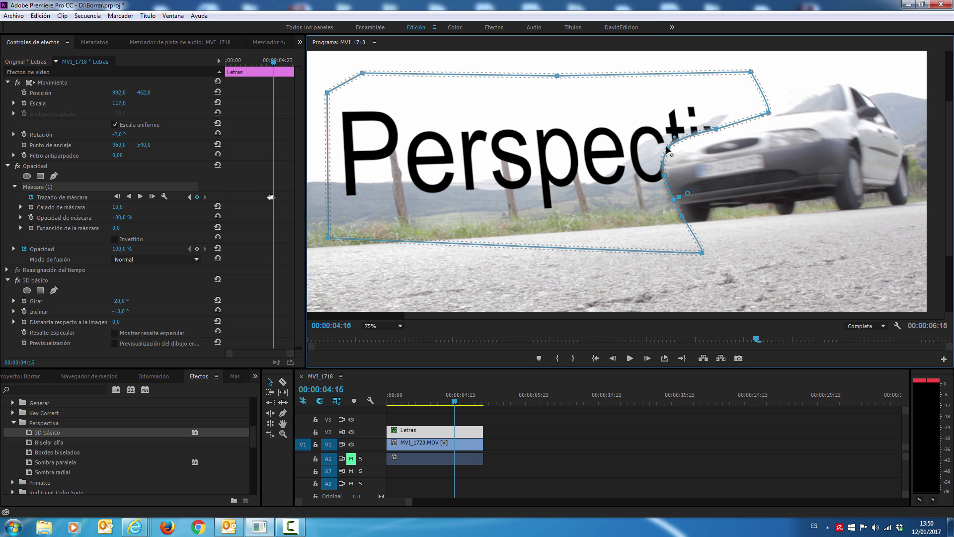
mouse_move(769, 113)
mouse_down()
mouse_move(745, 102)
mouse_move(723, 71)
mouse_up()
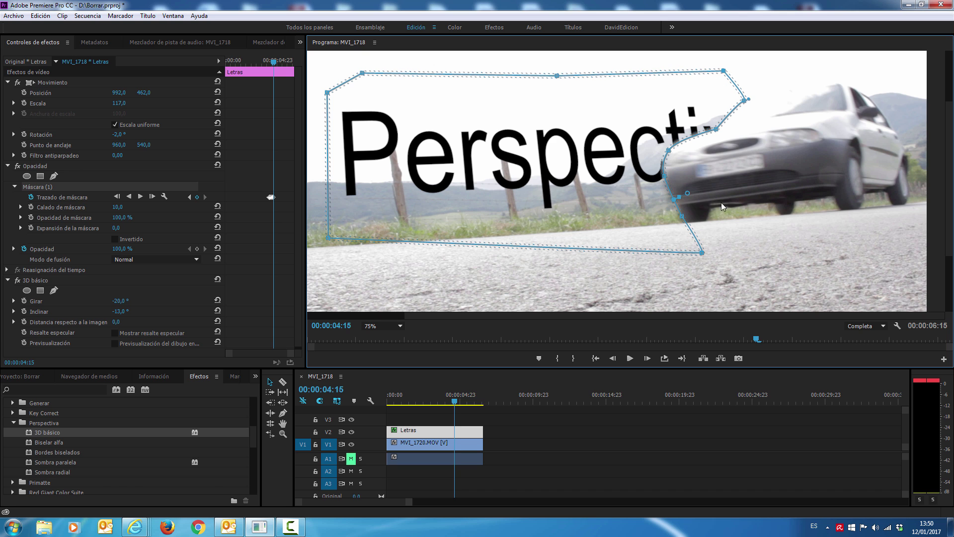
click(648, 358)
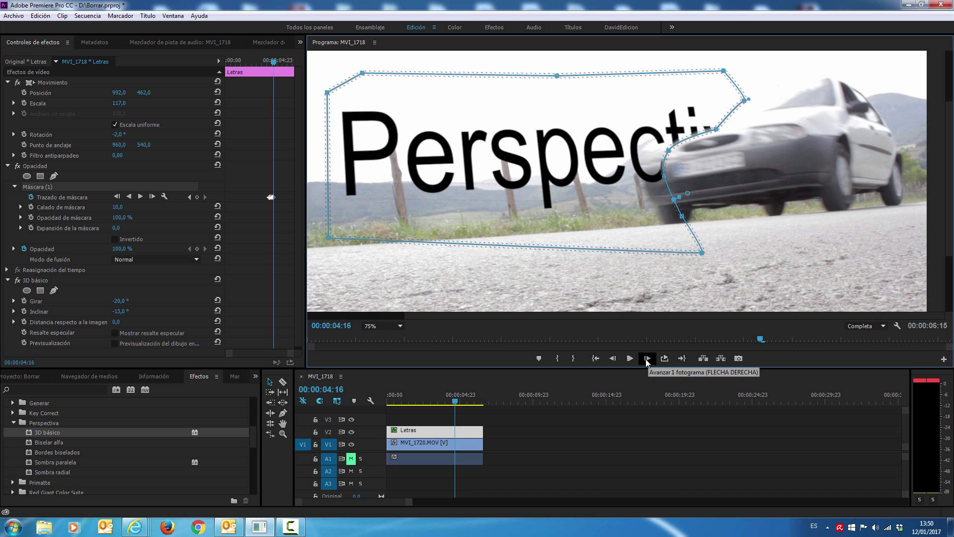
drag(682, 216, 654, 215)
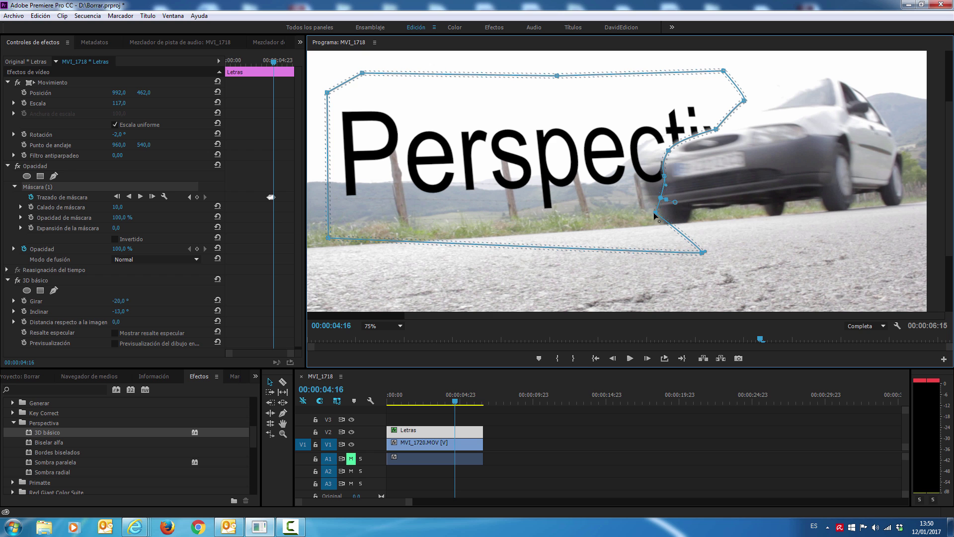
mouse_move(662, 178)
mouse_down()
mouse_move(640, 175)
mouse_move(695, 125)
mouse_move(744, 101)
mouse_move(723, 98)
mouse_move(686, 67)
mouse_up()
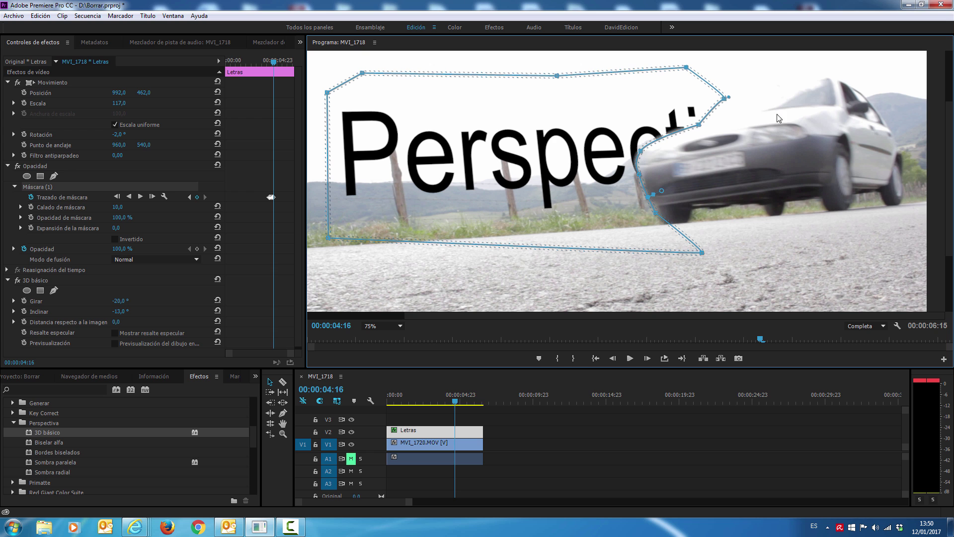
drag(726, 102, 720, 96)
- On the next frame, set the mask feather to 0, add a front point and curve the mask around the car
click(648, 358)
drag(655, 213, 601, 212)
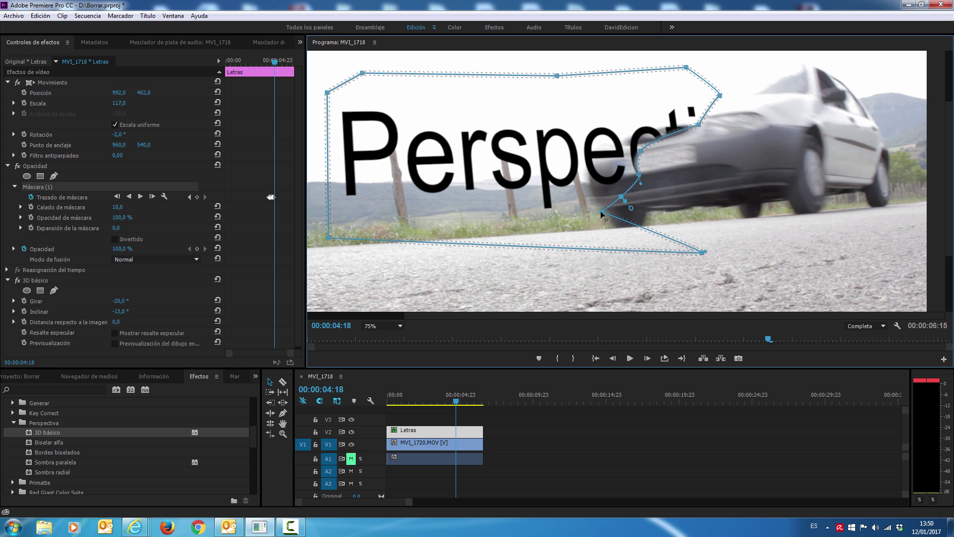
drag(703, 252, 603, 239)
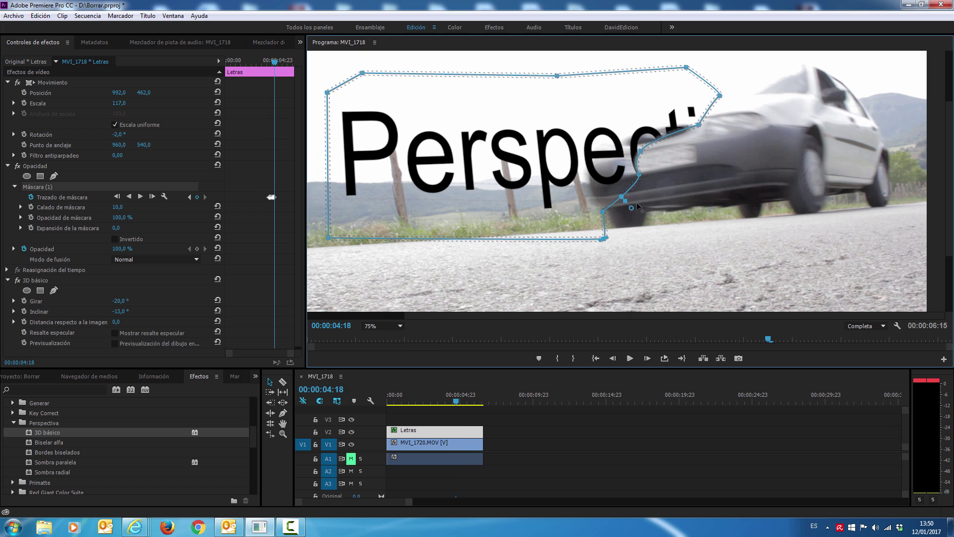
mouse_move(640, 175)
mouse_down()
mouse_move(587, 169)
mouse_move(599, 189)
mouse_move(617, 182)
mouse_up()
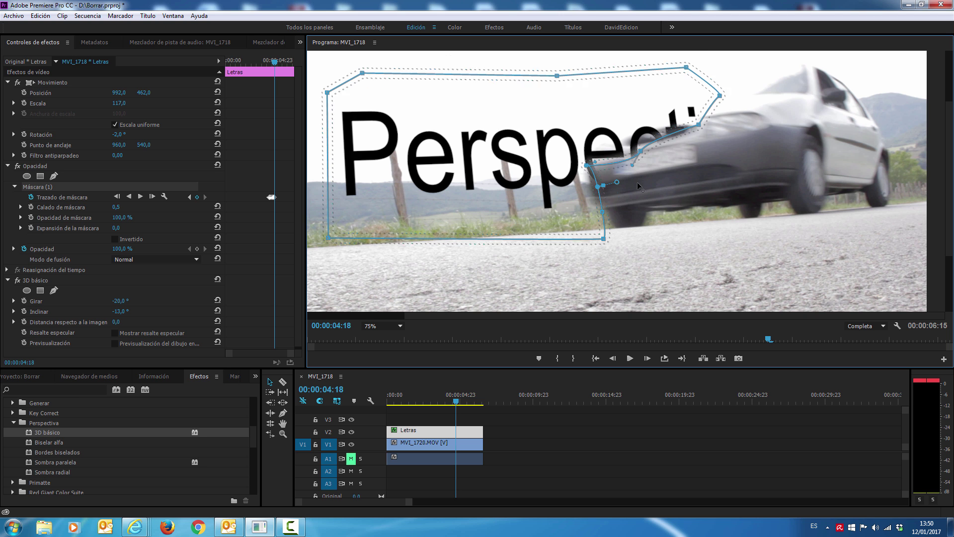
drag(617, 182, 603, 185)
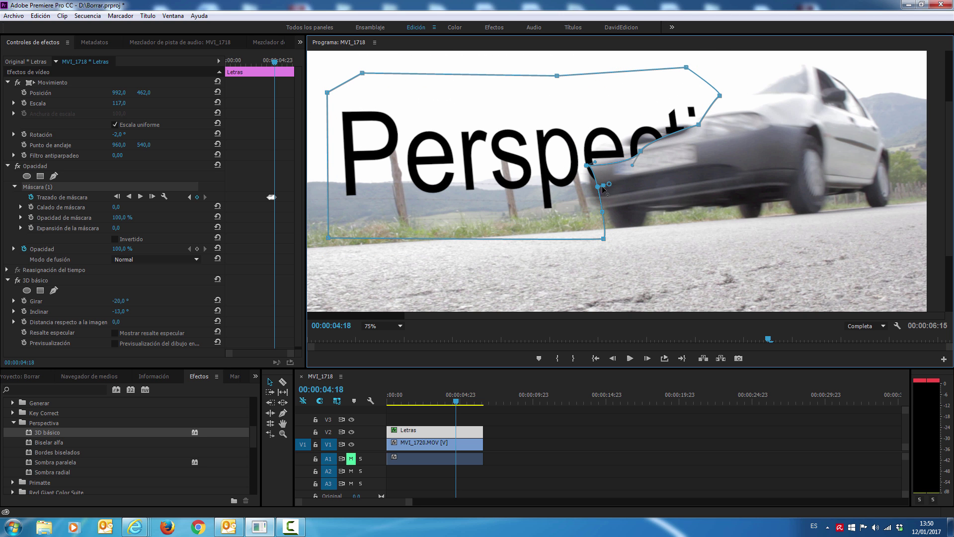
click(601, 211)
mouse_move(588, 167)
mouse_down()
mouse_move(593, 161)
mouse_move(592, 183)
mouse_up()
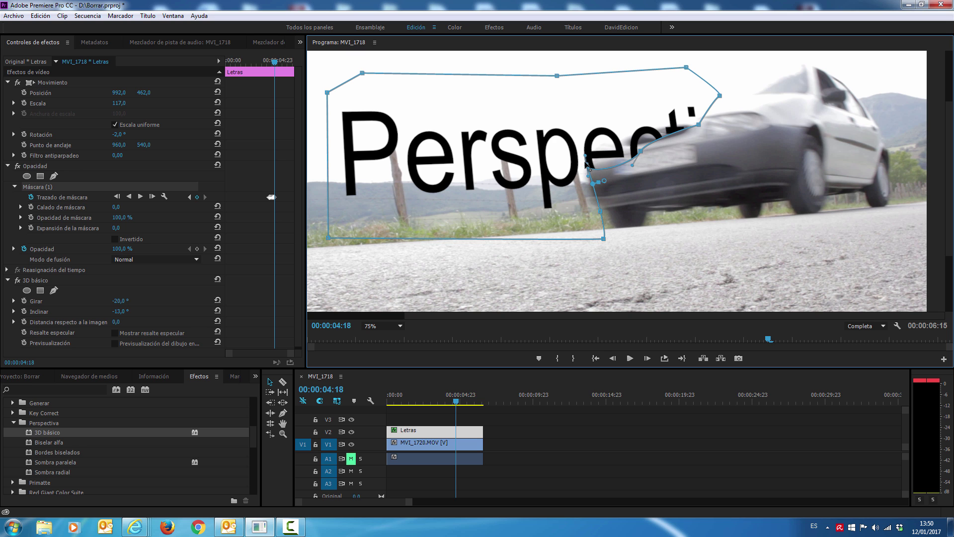
drag(638, 151, 614, 136)
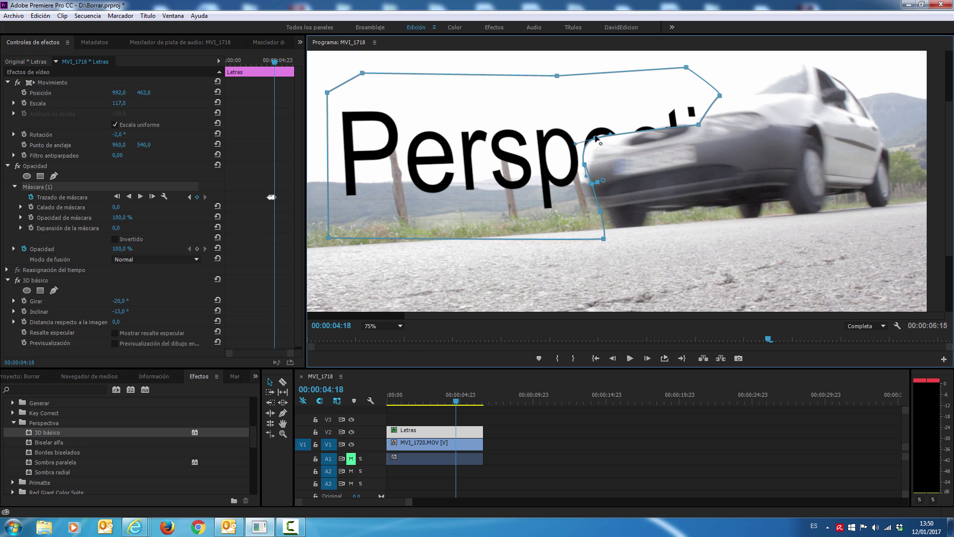
mouse_move(698, 126)
mouse_down()
mouse_move(676, 113)
mouse_move(704, 75)
mouse_up()
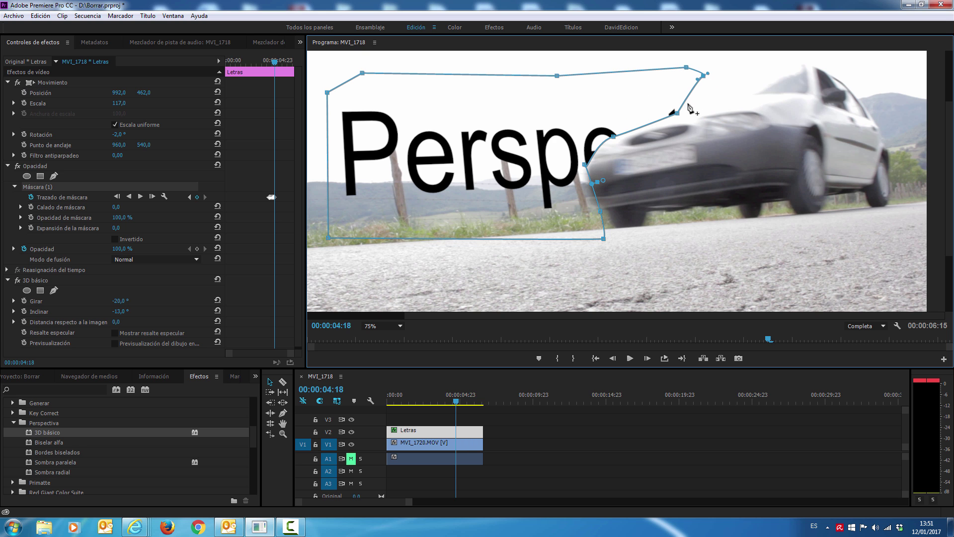
drag(677, 113, 657, 105)
- One frame later, shift the mask's front points left and smooth its curves along the car
click(647, 358)
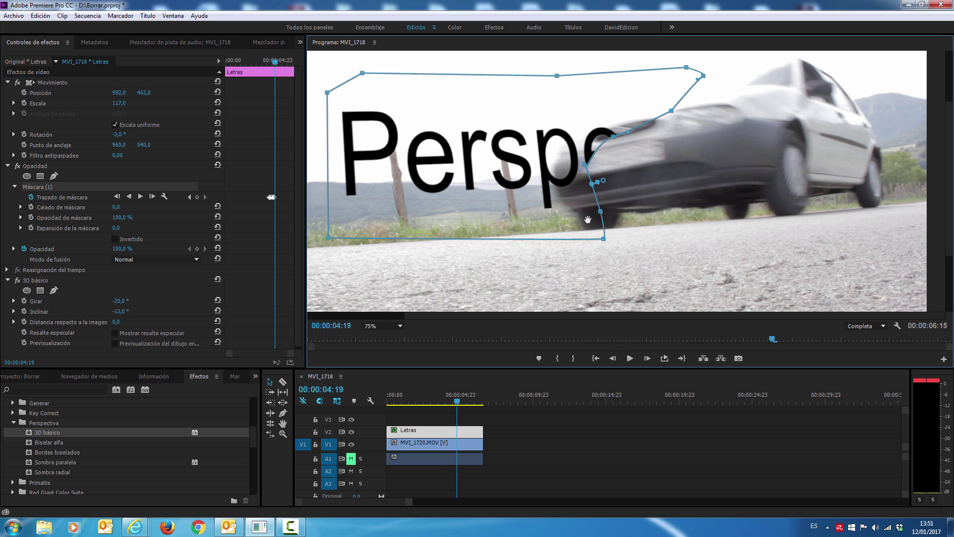
drag(601, 211, 565, 207)
drag(604, 238, 551, 234)
mouse_move(585, 168)
mouse_down()
mouse_move(566, 207)
mouse_move(582, 222)
mouse_up()
mouse_move(553, 175)
mouse_down()
mouse_move(553, 185)
mouse_move(552, 154)
mouse_up()
drag(614, 138, 624, 121)
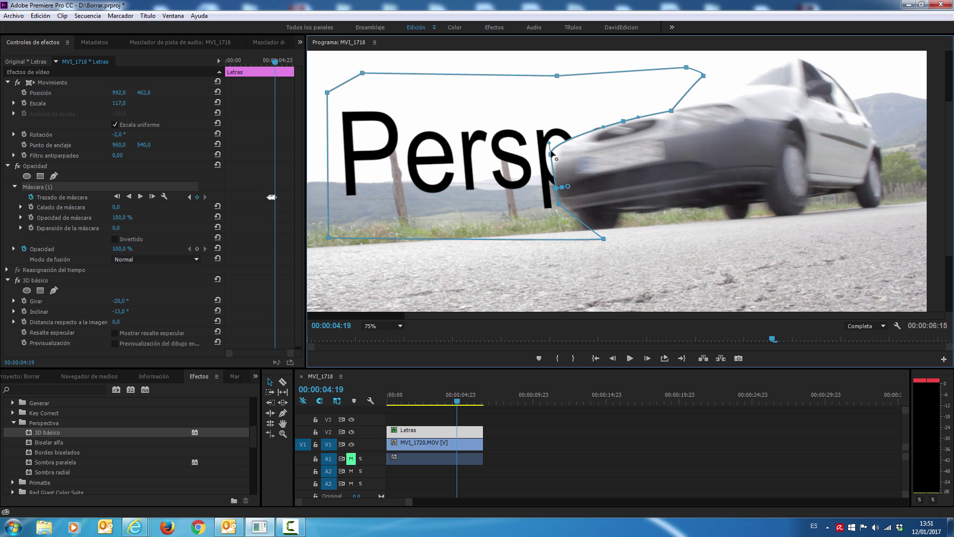
mouse_move(552, 154)
mouse_down()
mouse_move(559, 133)
mouse_move(558, 153)
mouse_up()
drag(622, 123, 653, 82)
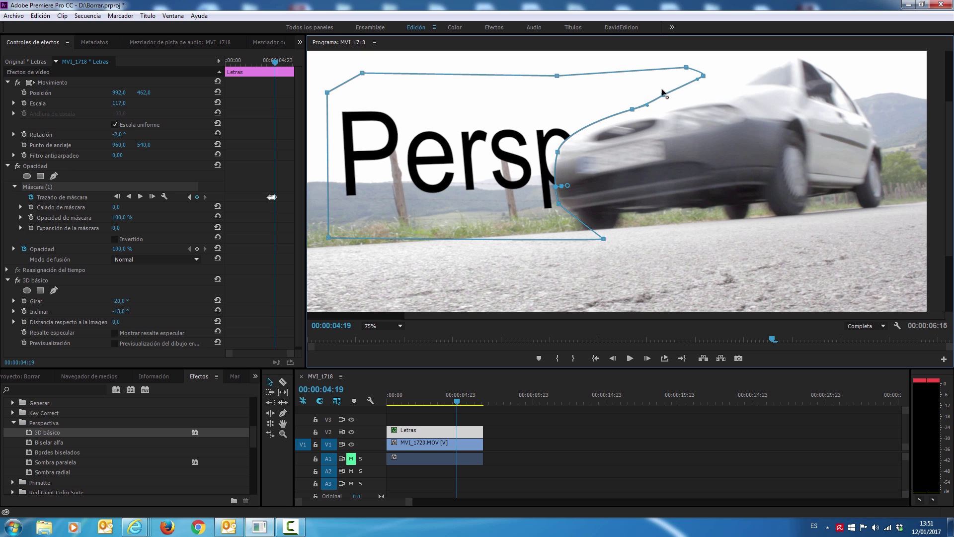
click(647, 358)
- Next frame, move the mask's lower, front and top-right points left around the car, hiding more text
click(647, 358)
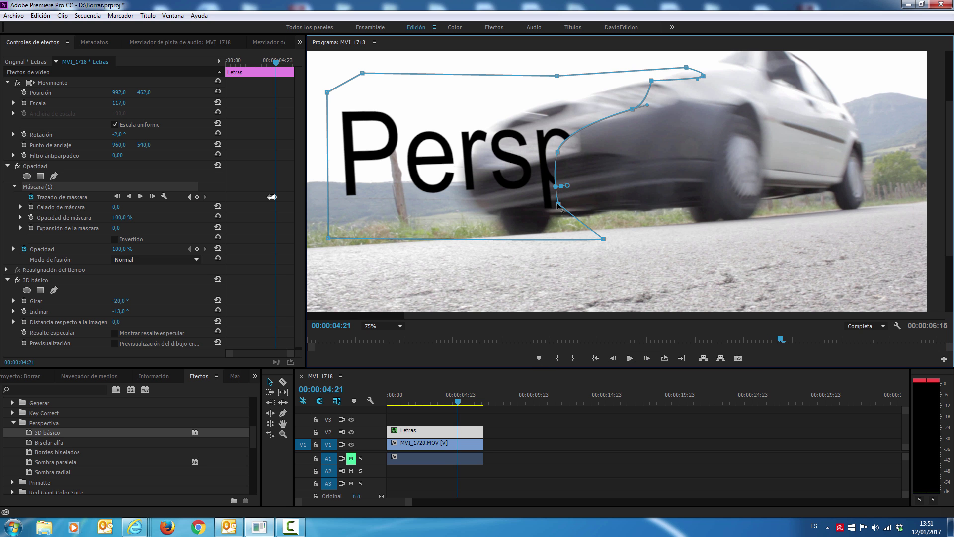
drag(558, 204, 478, 203)
drag(604, 239, 467, 248)
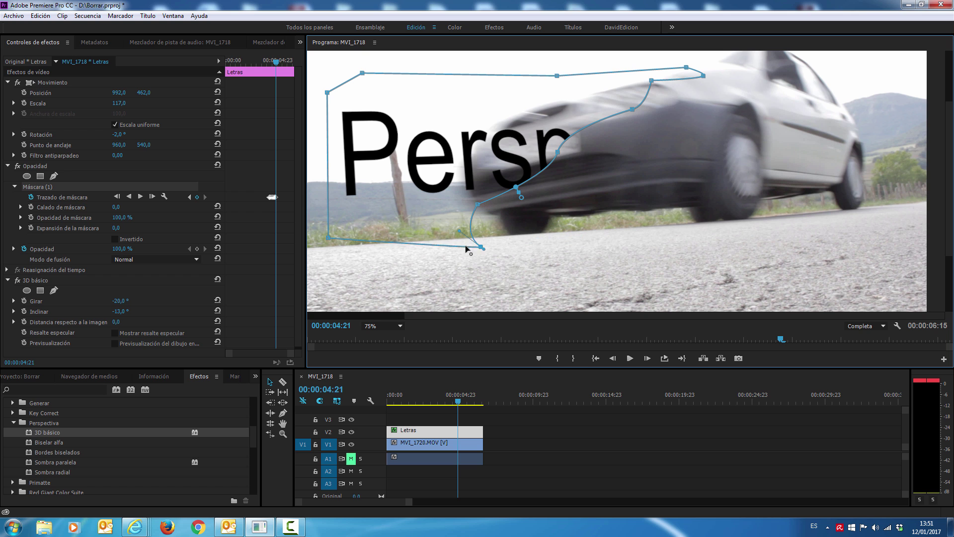
drag(557, 154, 470, 143)
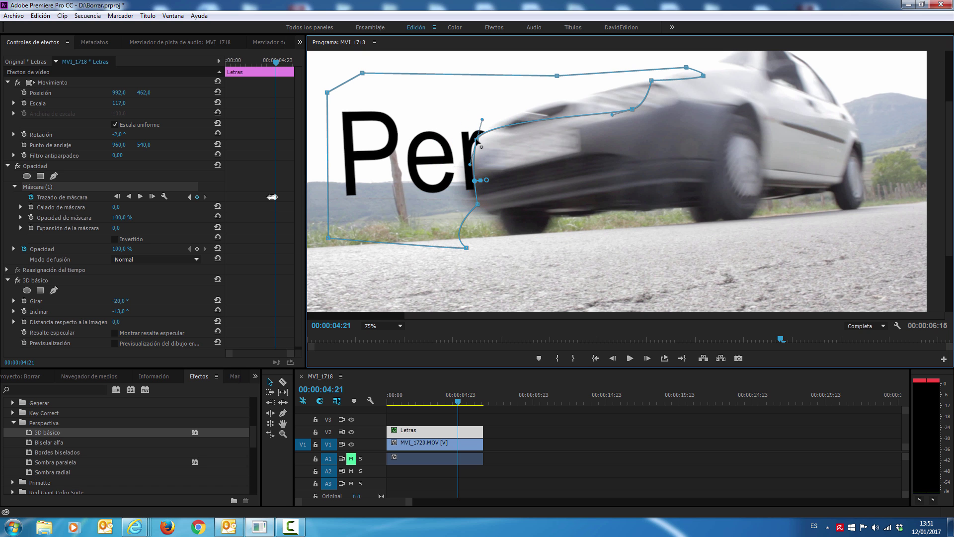
mouse_move(470, 142)
mouse_down()
mouse_move(444, 147)
mouse_move(490, 146)
mouse_up()
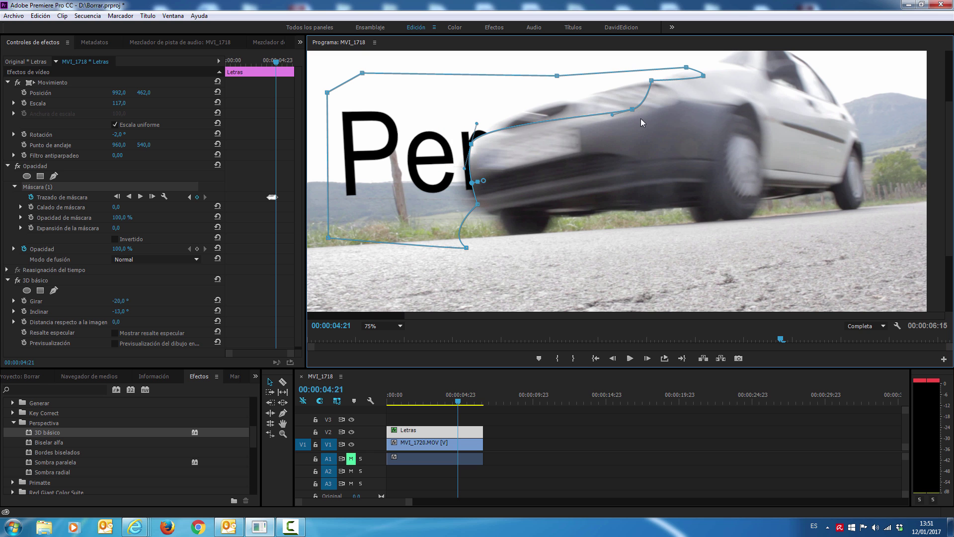
drag(631, 109, 567, 82)
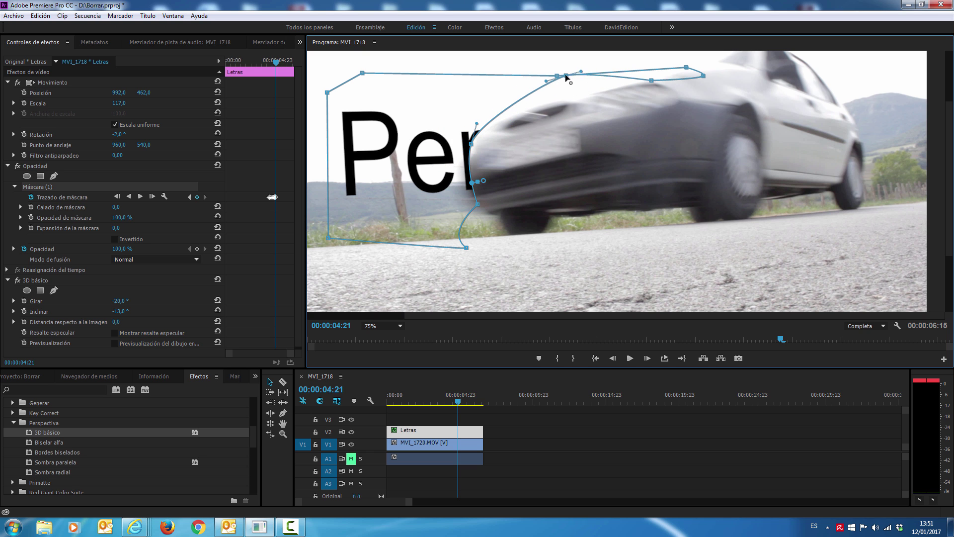
drag(650, 78, 643, 76)
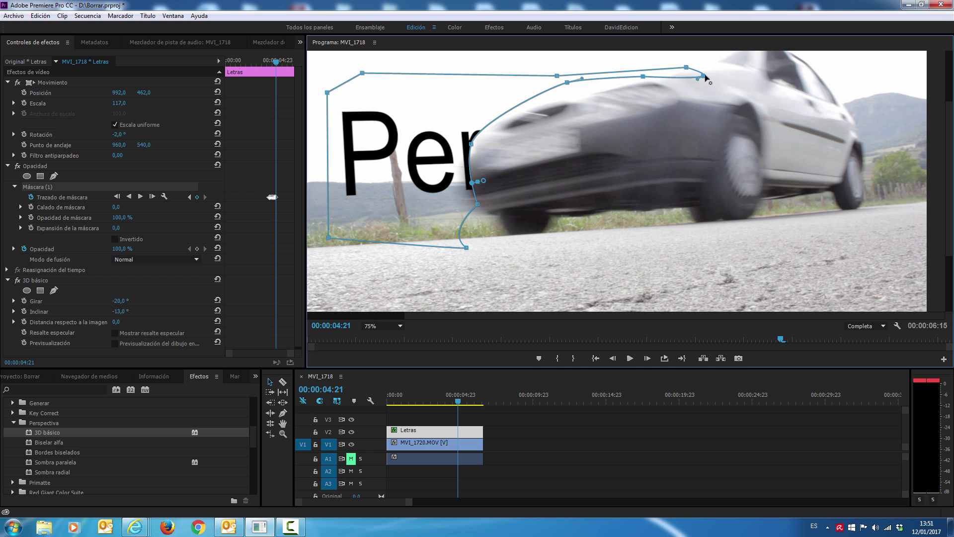
mouse_move(703, 75)
mouse_down()
mouse_move(665, 88)
mouse_move(566, 36)
mouse_up()
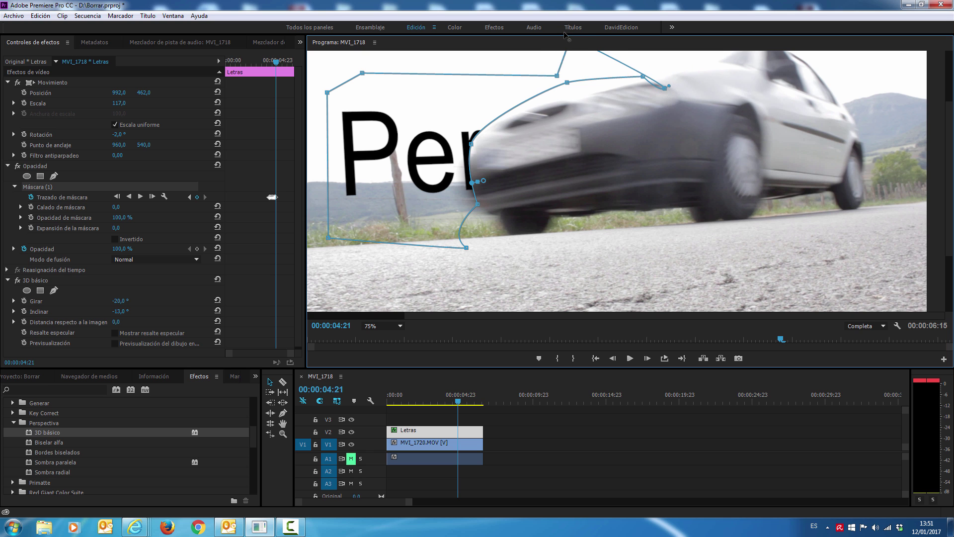
- One frame later, pull the mask's right edge left so only 'P' shows, tilting it slightly
click(647, 358)
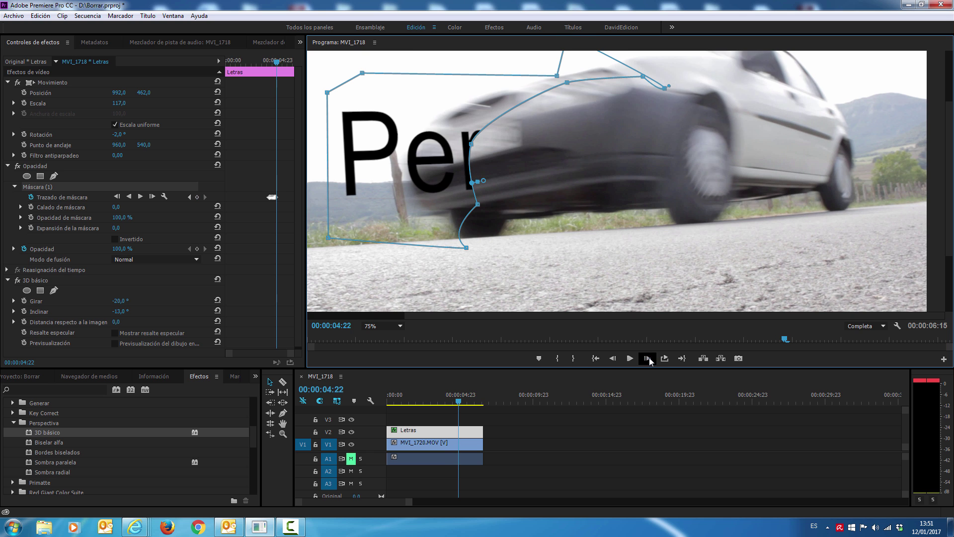
drag(478, 204, 418, 209)
drag(472, 183, 415, 180)
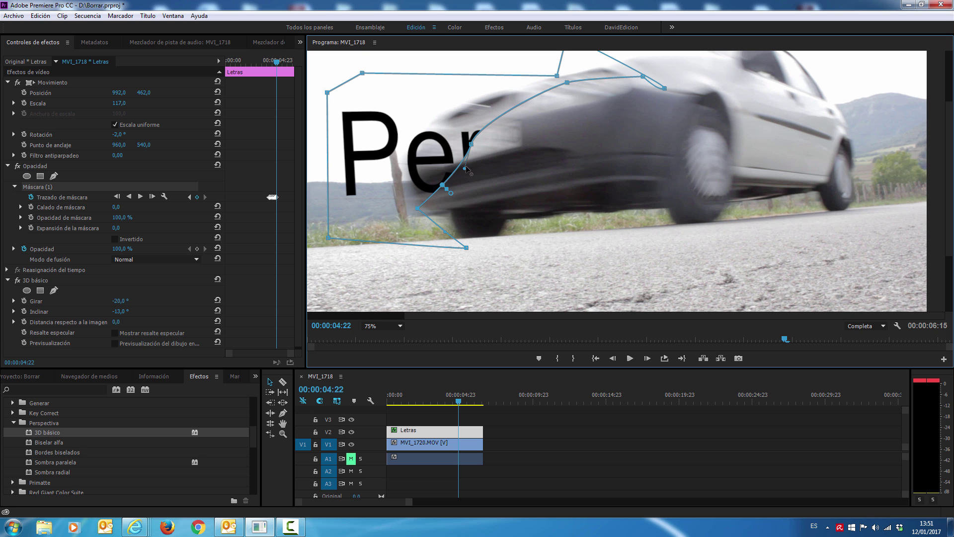
drag(471, 144, 414, 132)
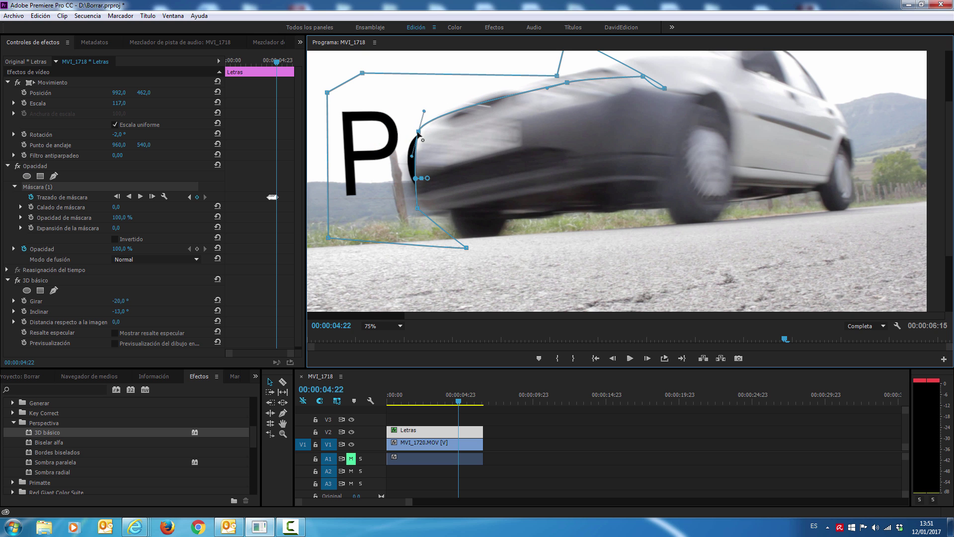
drag(566, 83, 429, 97)
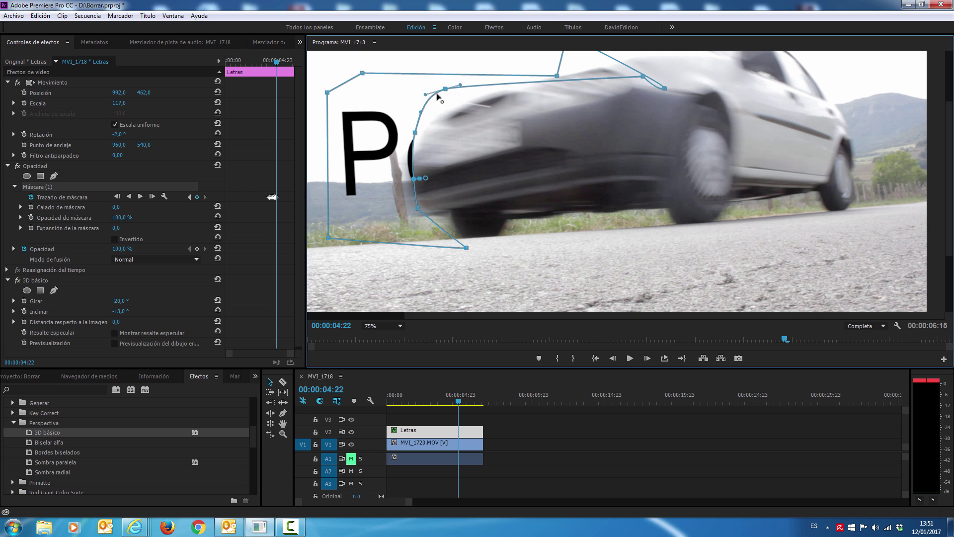
drag(557, 75, 537, 56)
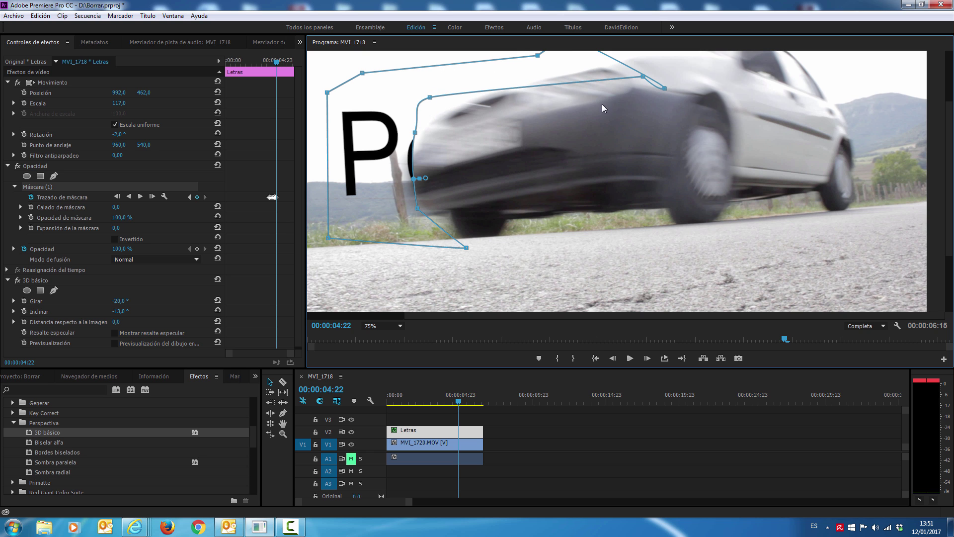
drag(644, 80, 661, 89)
drag(597, 73, 587, 73)
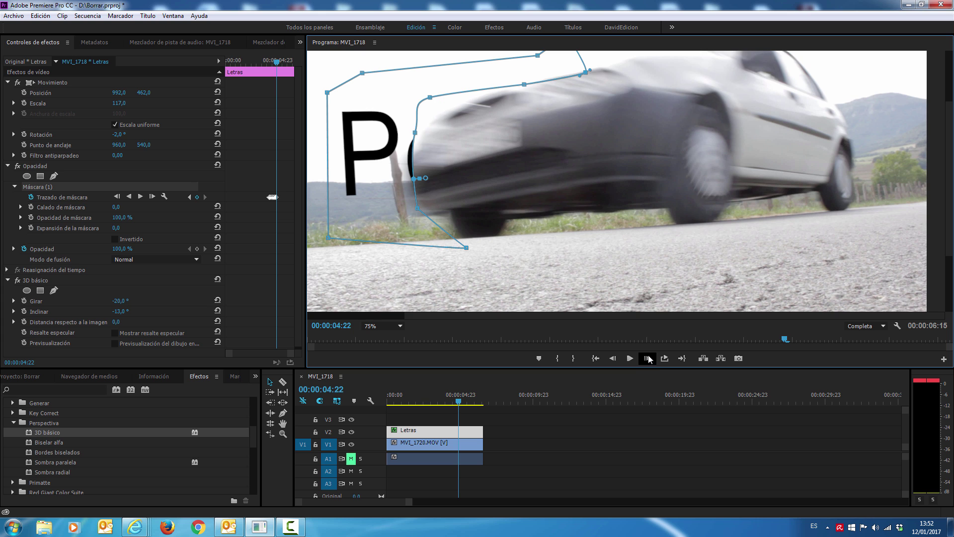
- At 00:00:04:23, curve the mask tightly around the 'P' and along the car's top edge
click(649, 359)
drag(418, 209, 364, 213)
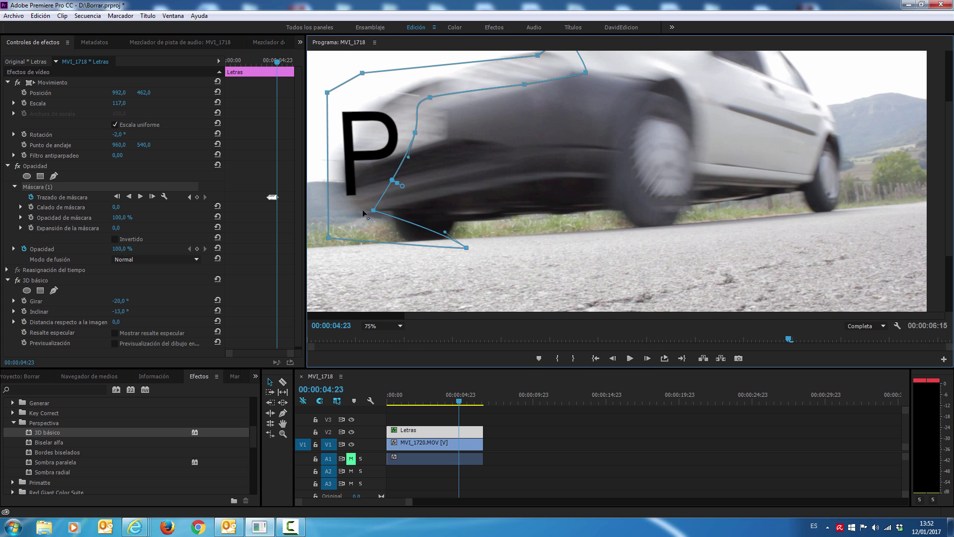
drag(467, 247, 371, 259)
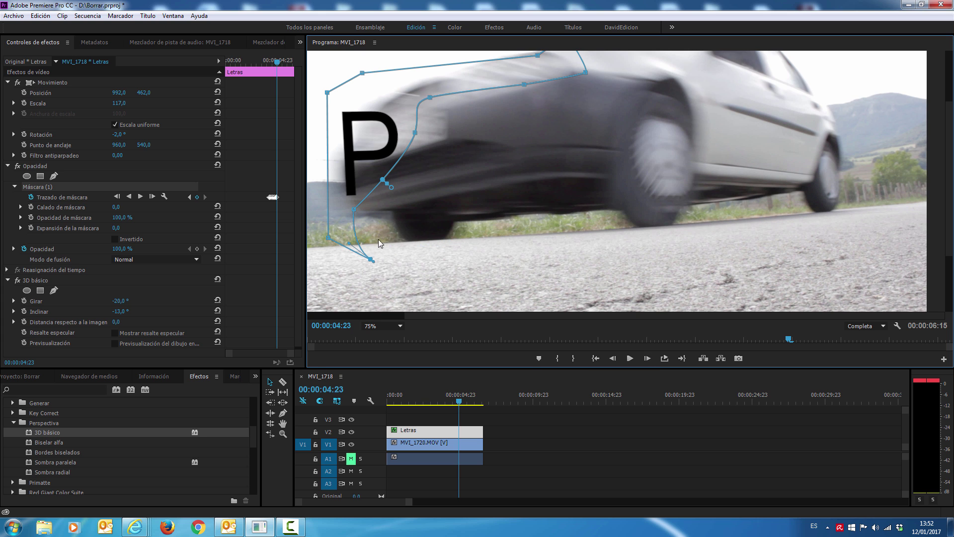
mouse_move(415, 133)
mouse_down()
mouse_move(349, 119)
mouse_move(348, 146)
mouse_up()
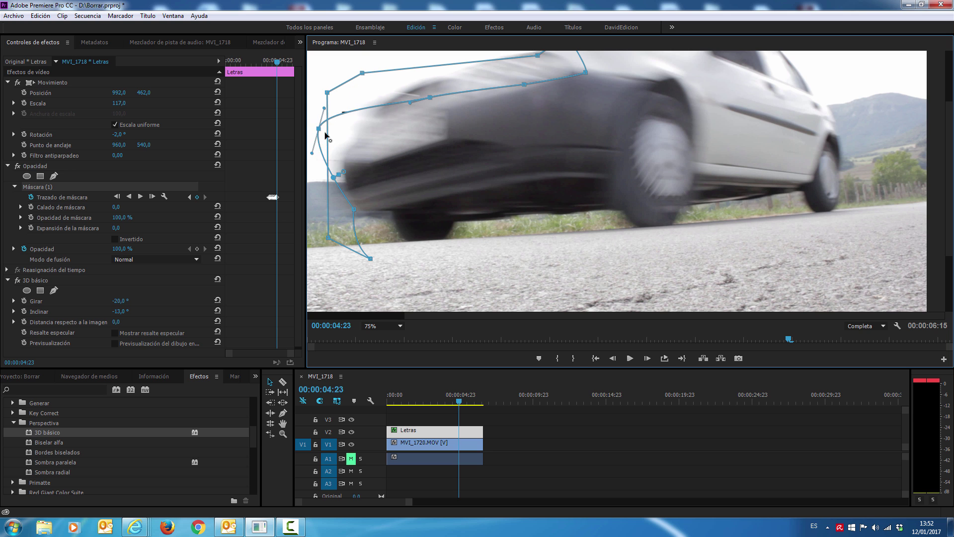
mouse_move(425, 105)
mouse_down()
mouse_move(377, 105)
mouse_move(387, 100)
mouse_up()
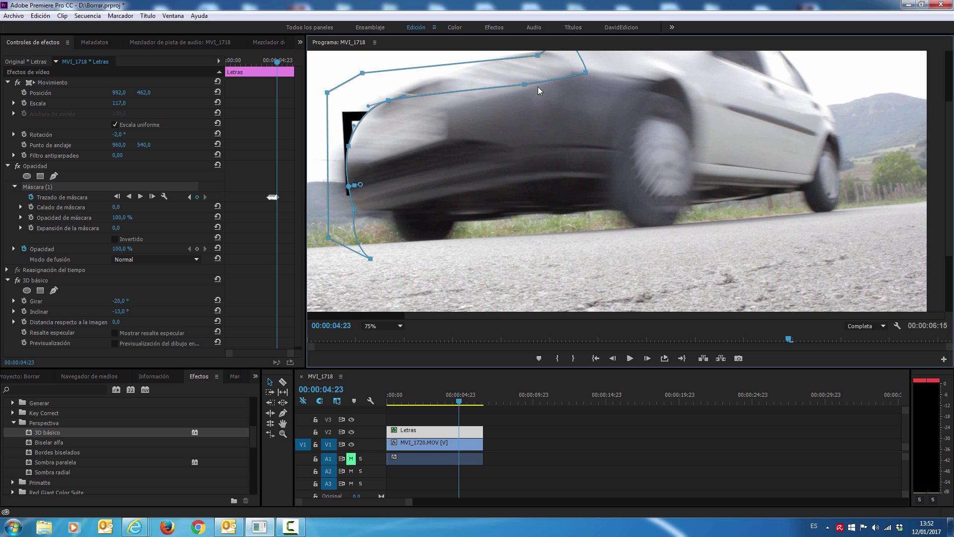
drag(525, 85, 446, 64)
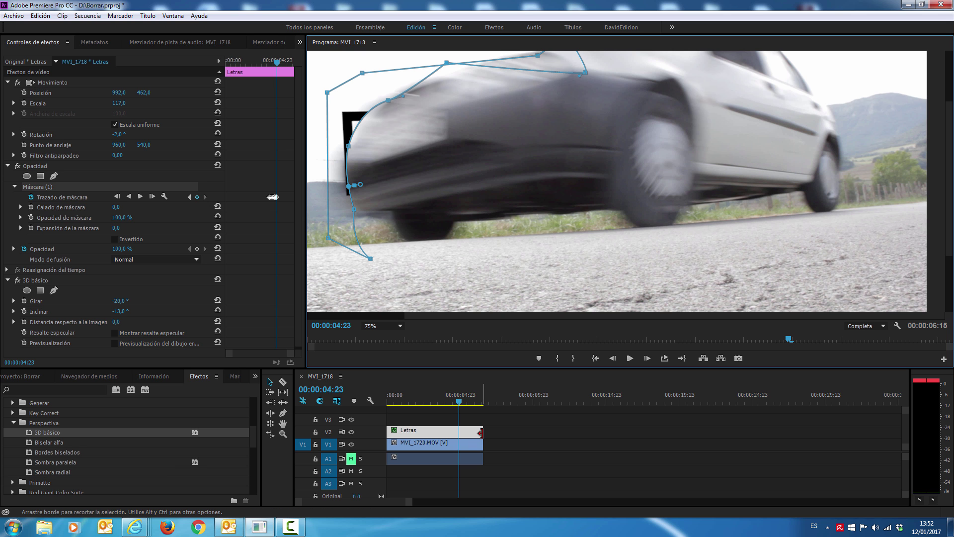
- Shorten the Letras clip's end and check the title frames around 00:00:04:23
drag(481, 433, 458, 431)
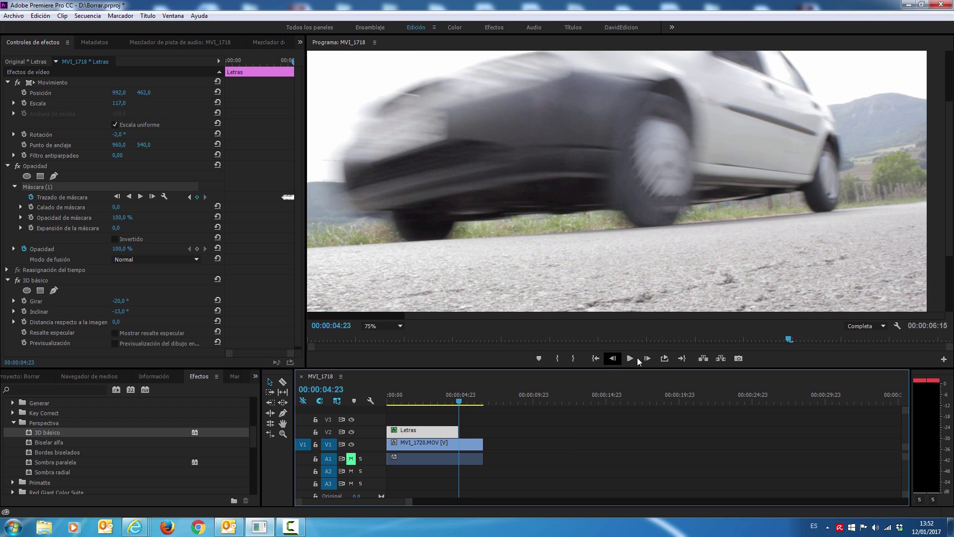
click(613, 358)
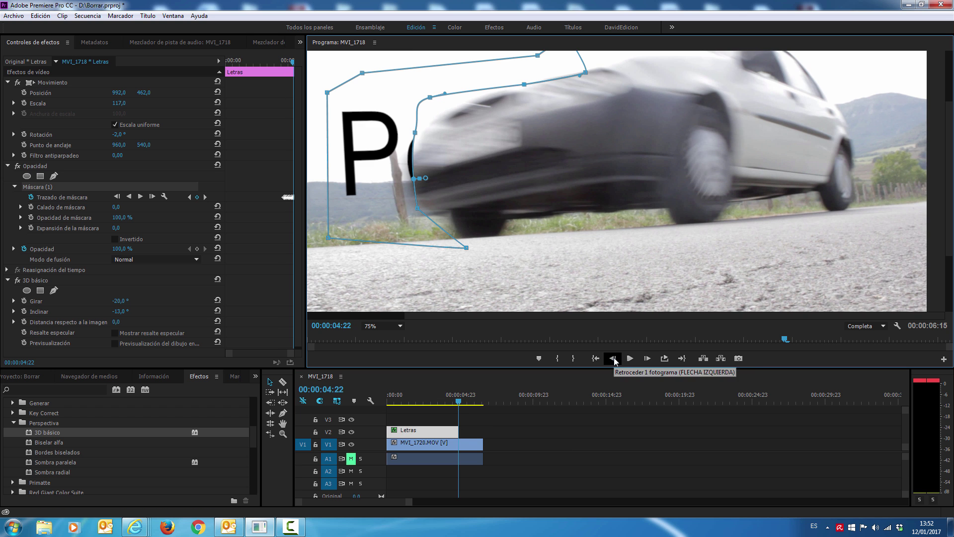
click(647, 358)
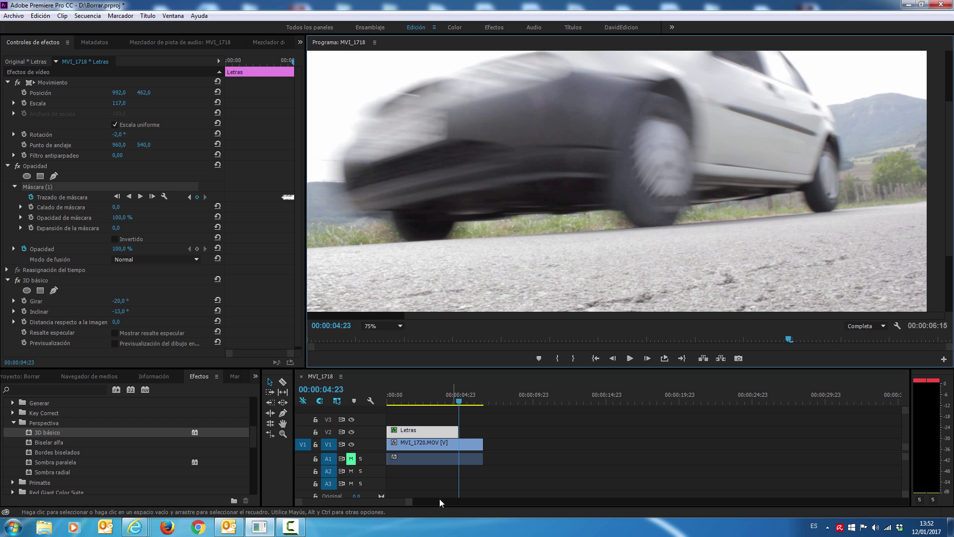
- Extend the Letras clip to end around 00:00:05:00, then return to the sequence start
click(406, 503)
key(equal)
key(equal)
key(equal)
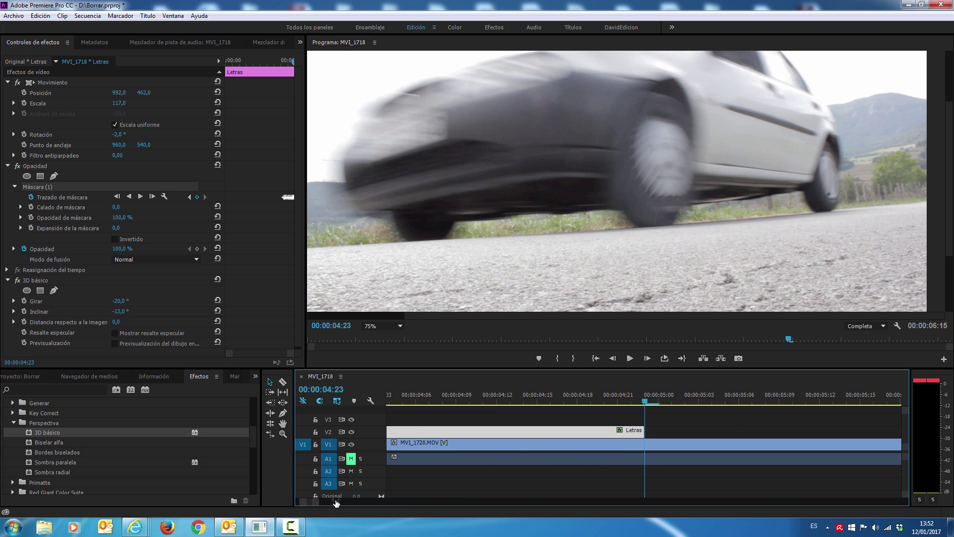
drag(648, 432, 658, 432)
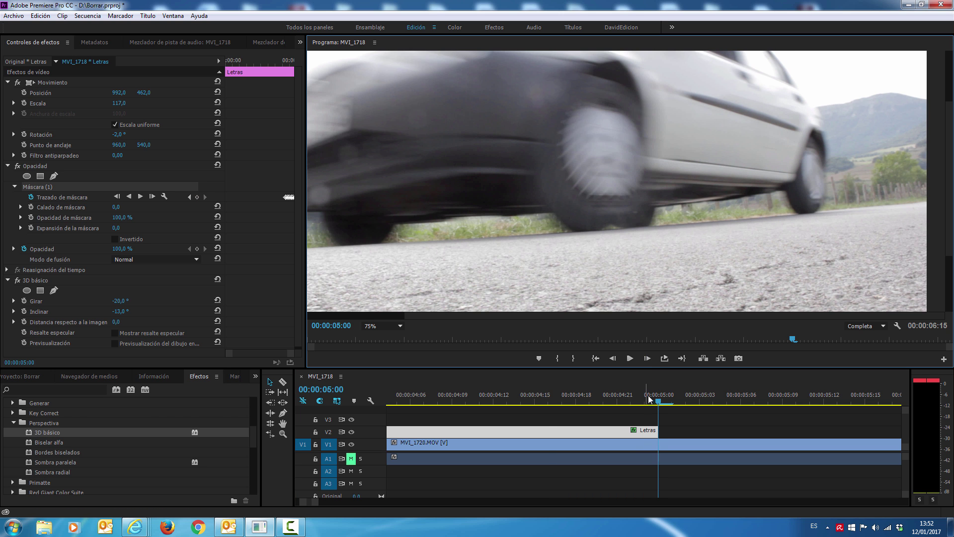
drag(650, 398, 415, 484)
key(minus)
key(minus)
key(minus)
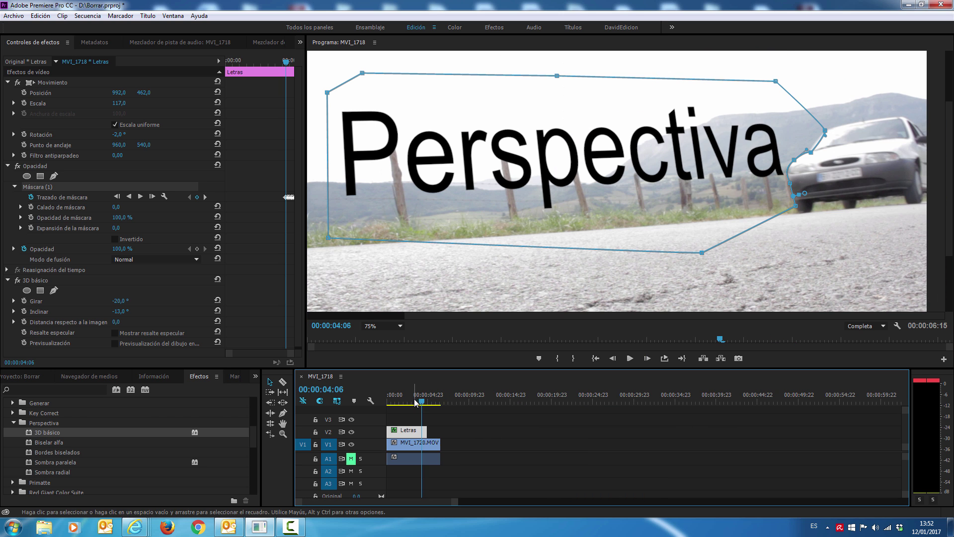
key(Home)
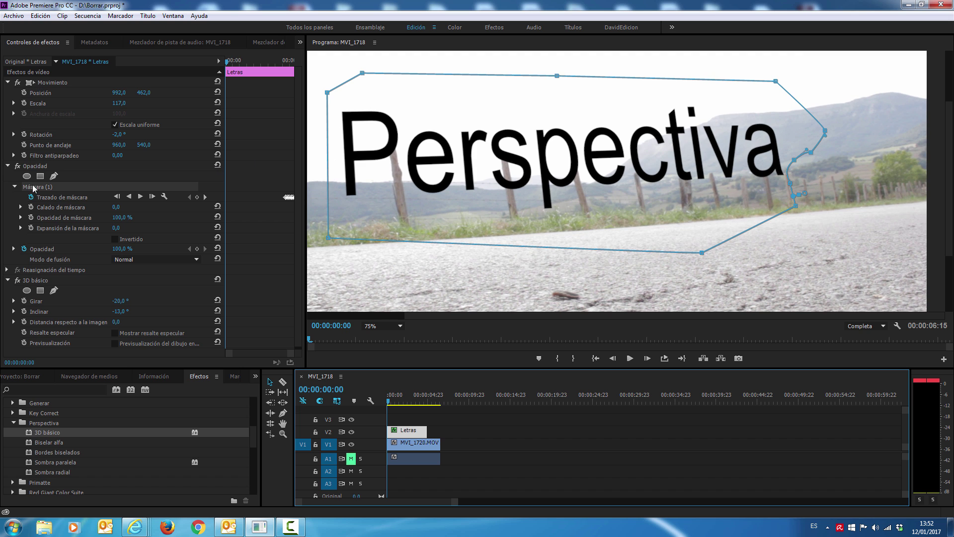
- Hide the mask outline, set the Program monitor to Ajustar, and play back the car passing the title
click(25, 187)
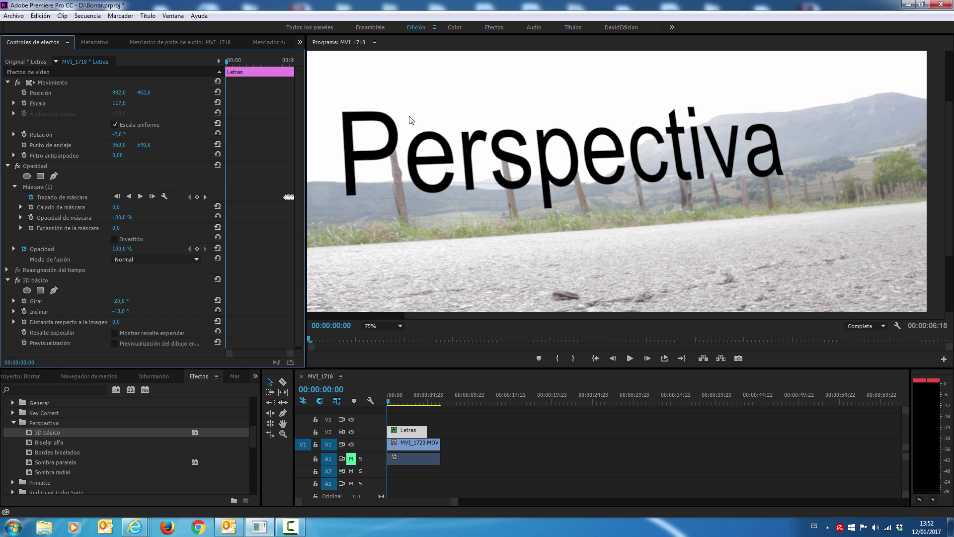
click(370, 327)
click(383, 336)
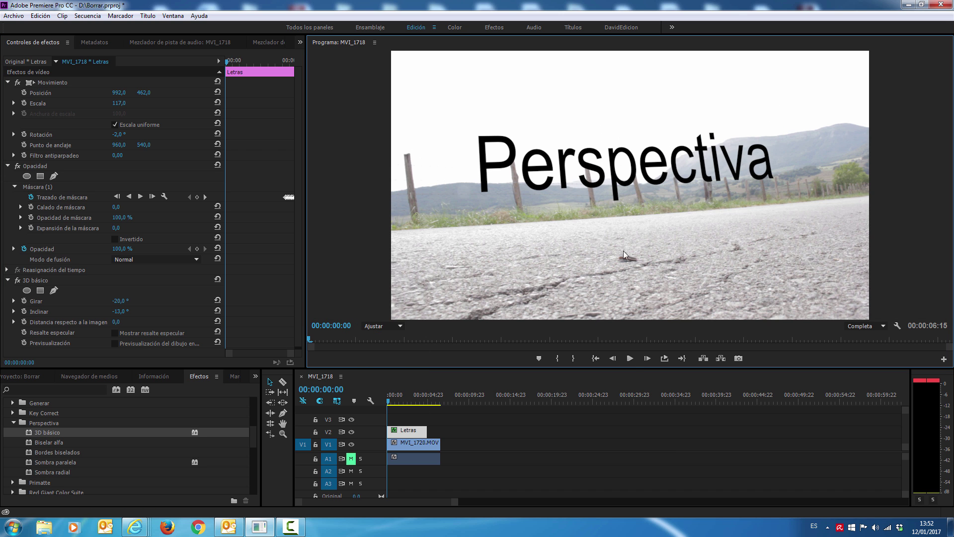
click(630, 358)
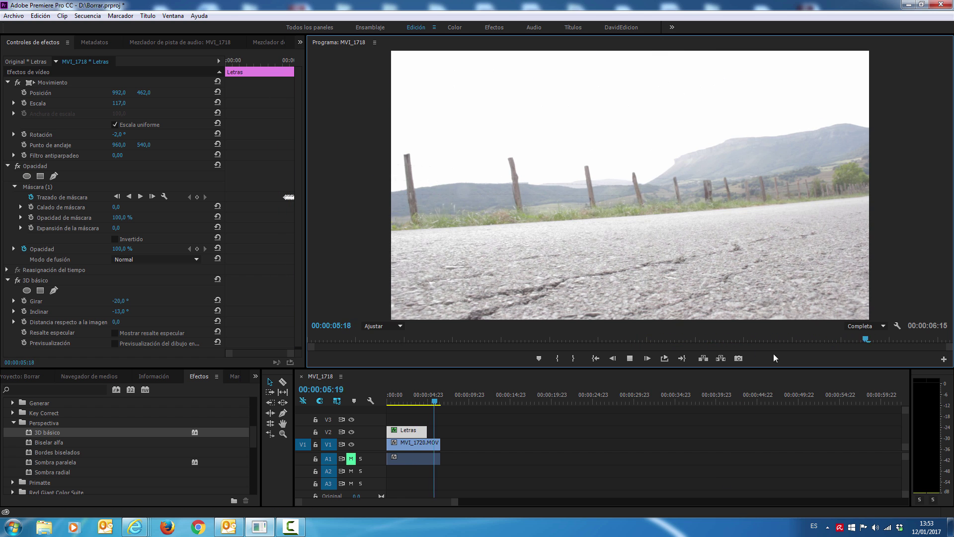
drag(411, 398, 427, 399)
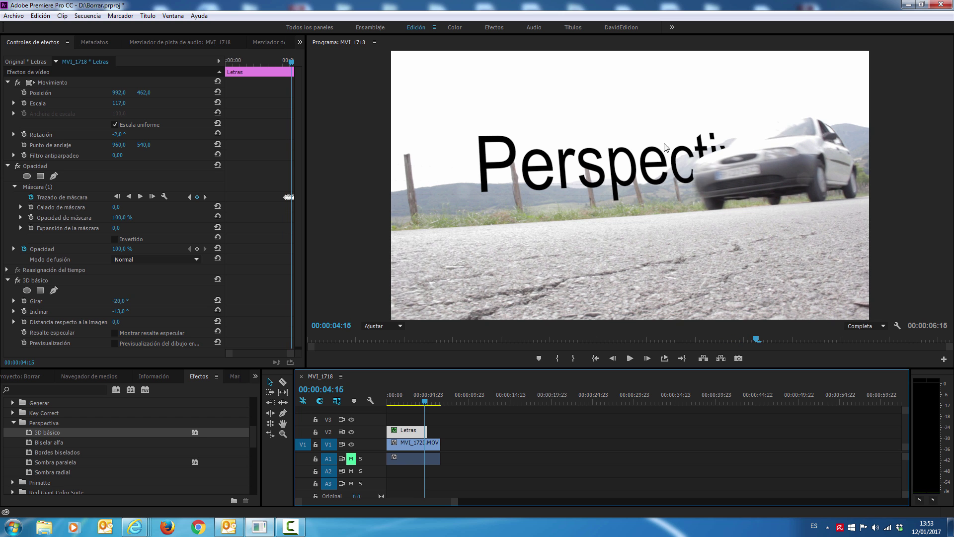
- View the monitor at 100% and set the Máscara (1) feather to 5,0, checking around 00:00:04:14
click(384, 326)
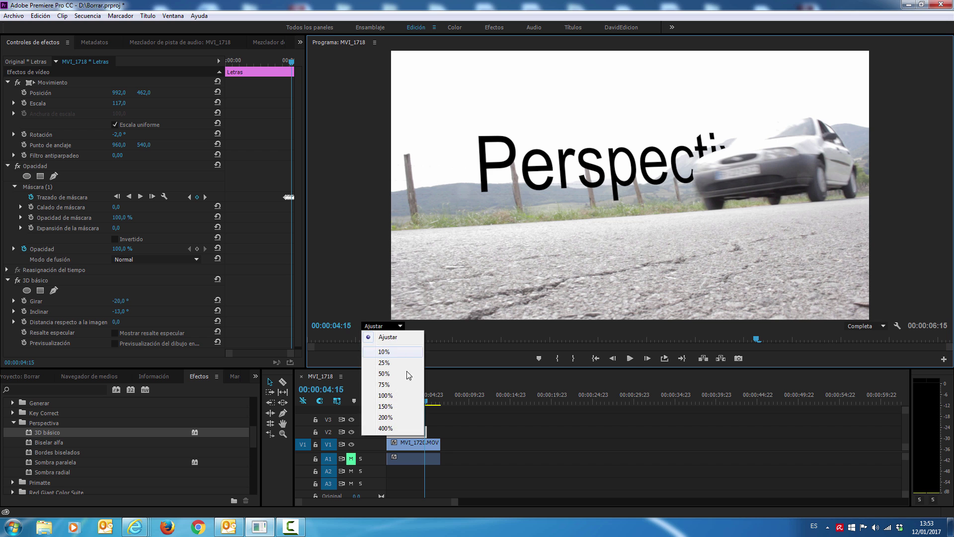
click(401, 395)
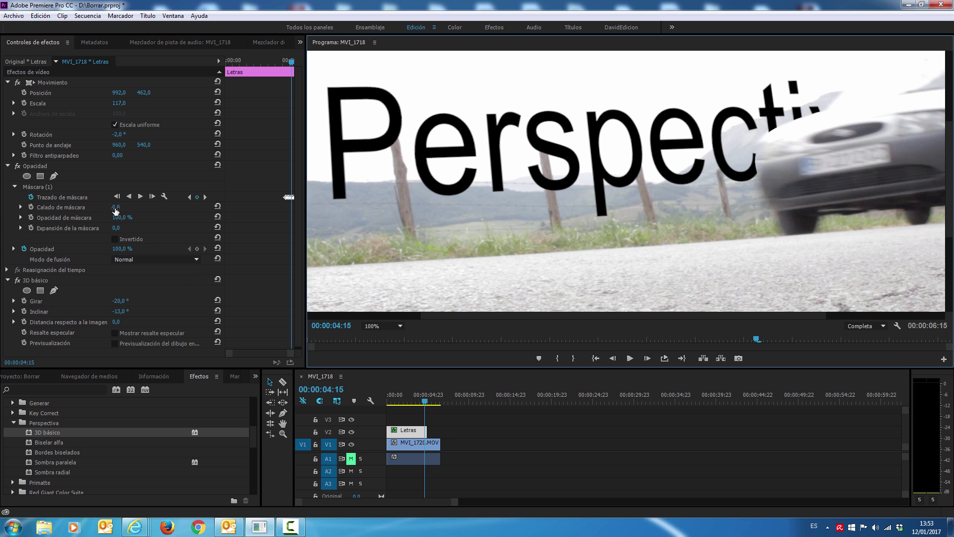
mouse_move(116, 211)
mouse_down()
mouse_move(129, 211)
mouse_move(115, 207)
mouse_up()
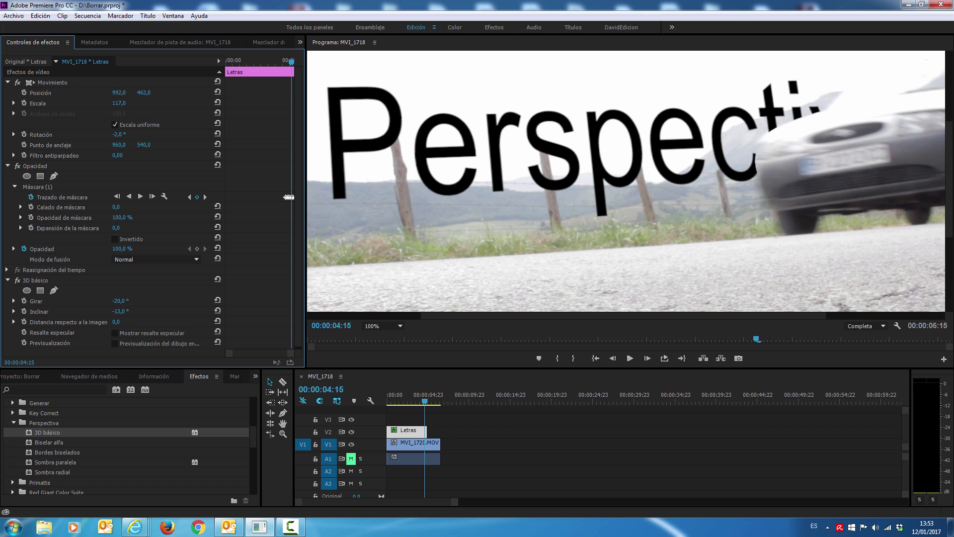
drag(116, 207, 120, 206)
drag(425, 397, 426, 399)
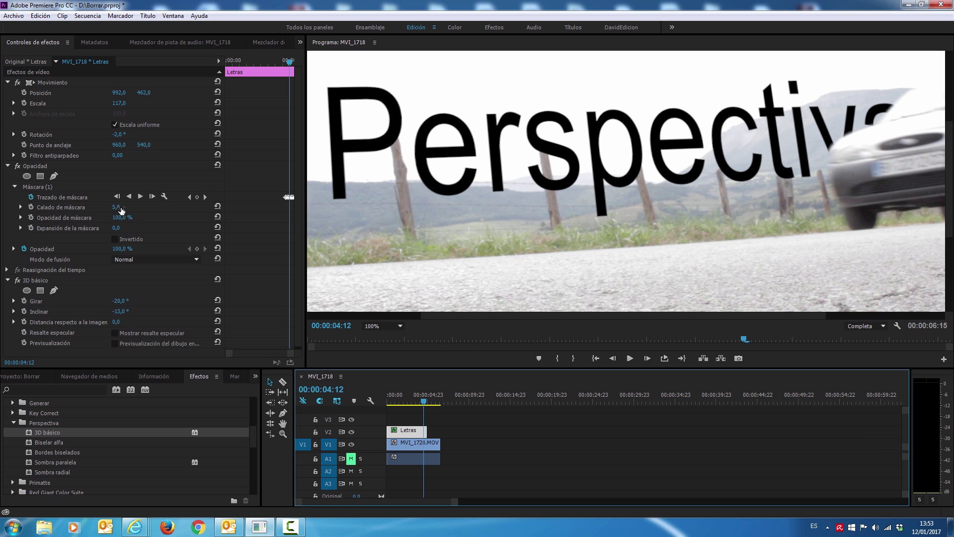
drag(405, 399, 426, 397)
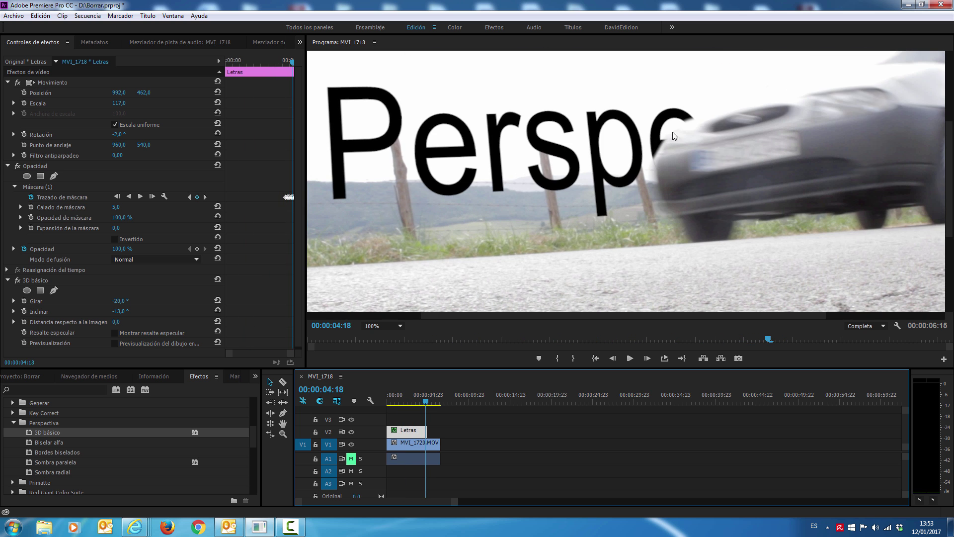
drag(121, 209, 119, 208)
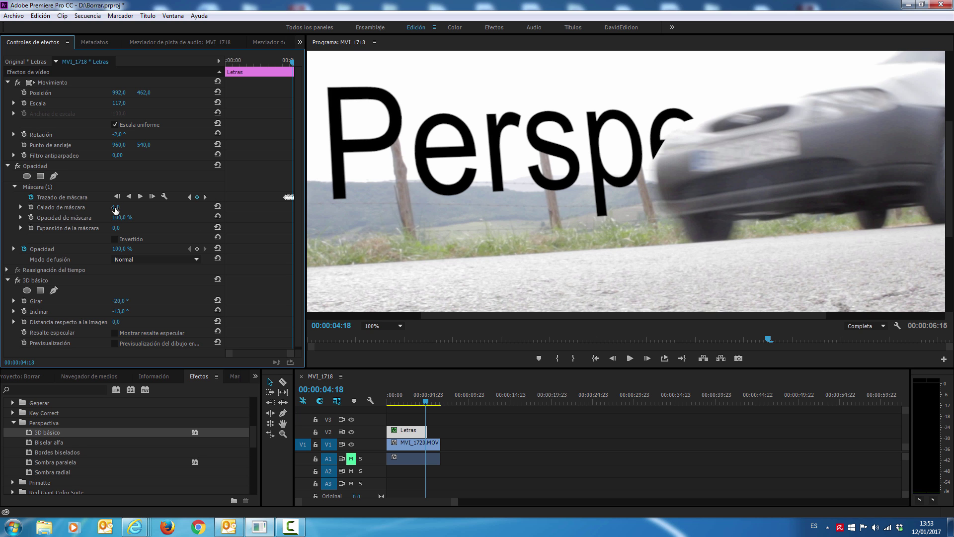
drag(116, 206, 122, 207)
click(377, 398)
key(Home)
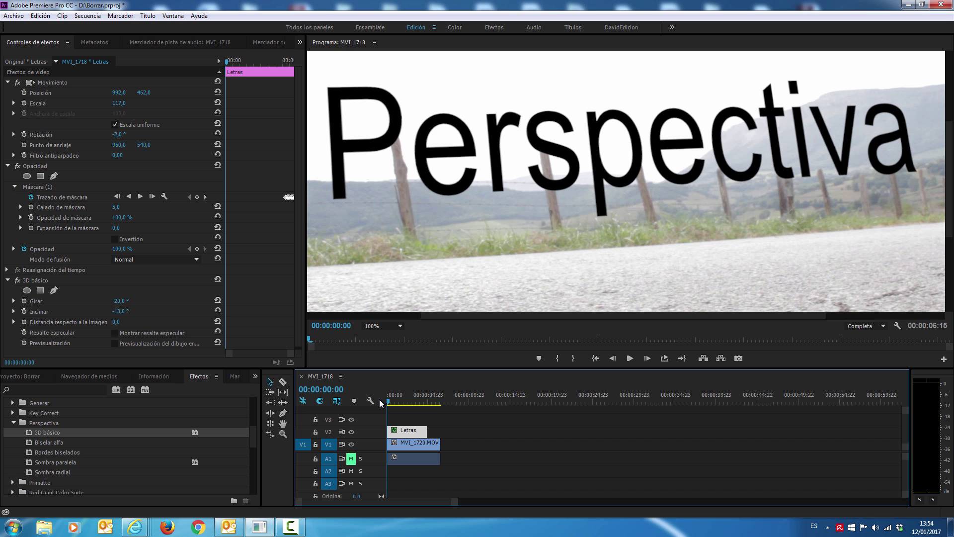
drag(455, 501, 473, 501)
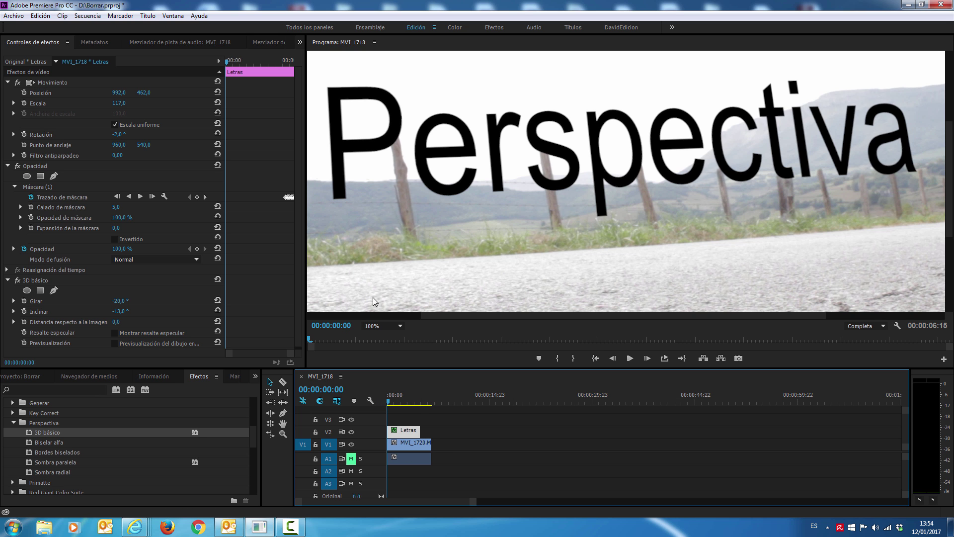
click(395, 327)
click(389, 337)
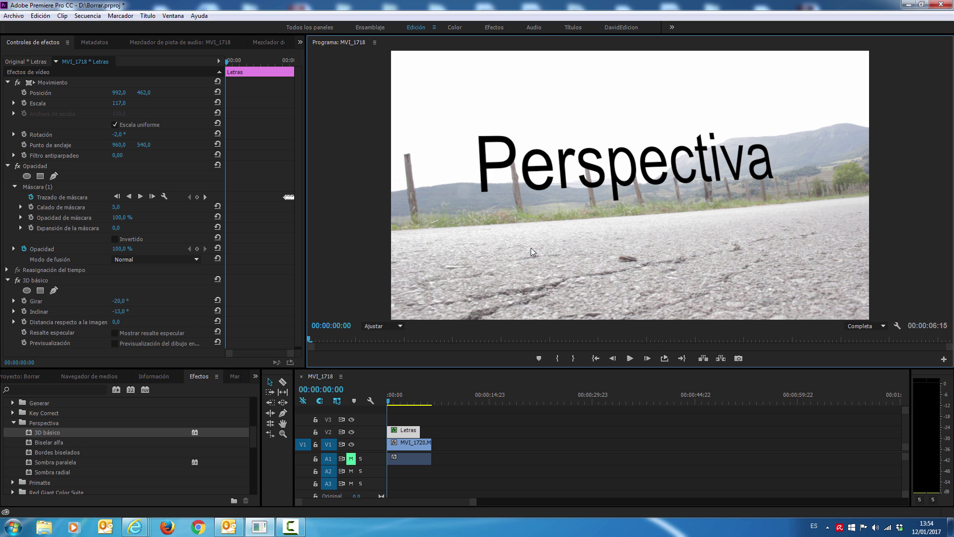
mouse_move(388, 399)
mouse_down()
mouse_move(428, 395)
mouse_move(417, 403)
mouse_up()
drag(417, 401, 423, 405)
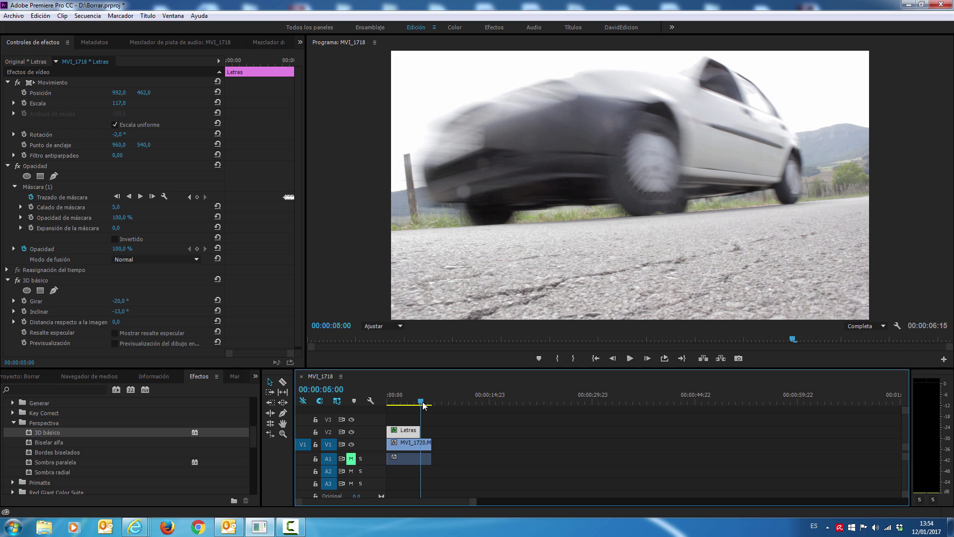
mouse_move(424, 405)
mouse_down()
mouse_move(406, 403)
mouse_move(417, 398)
mouse_up()
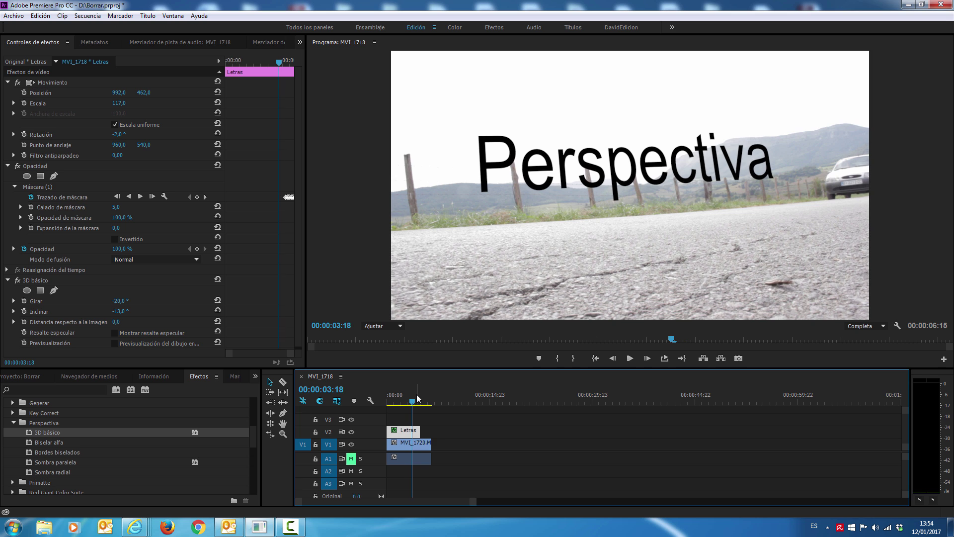